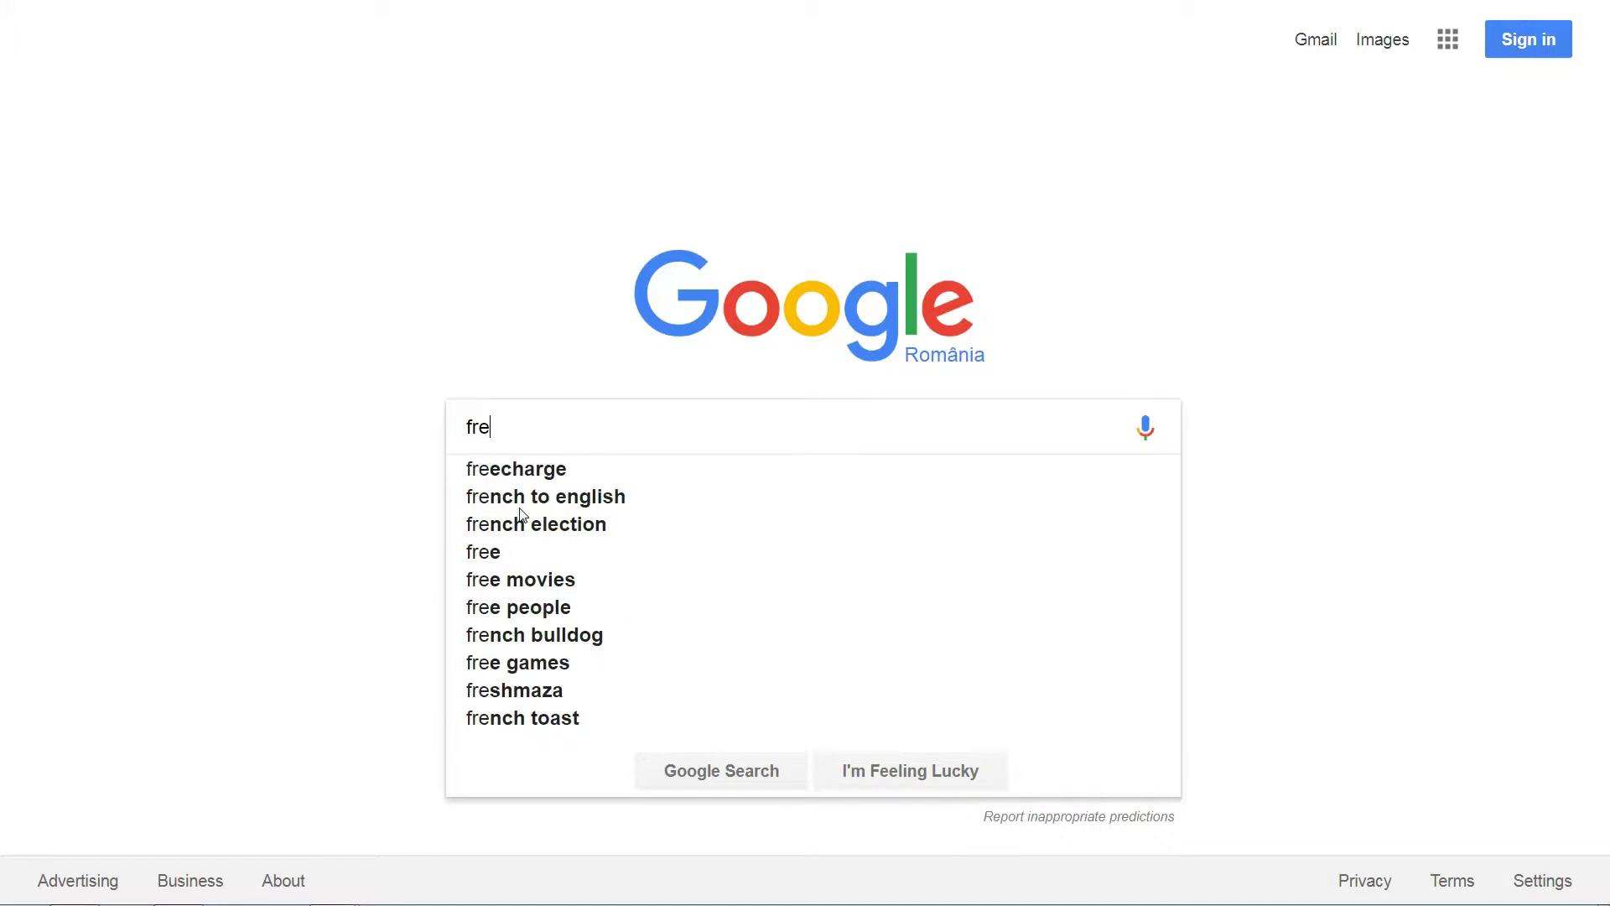
Search Google for 'free wordpress themes 2017' using the autocomplete suggestion
type("WordP")
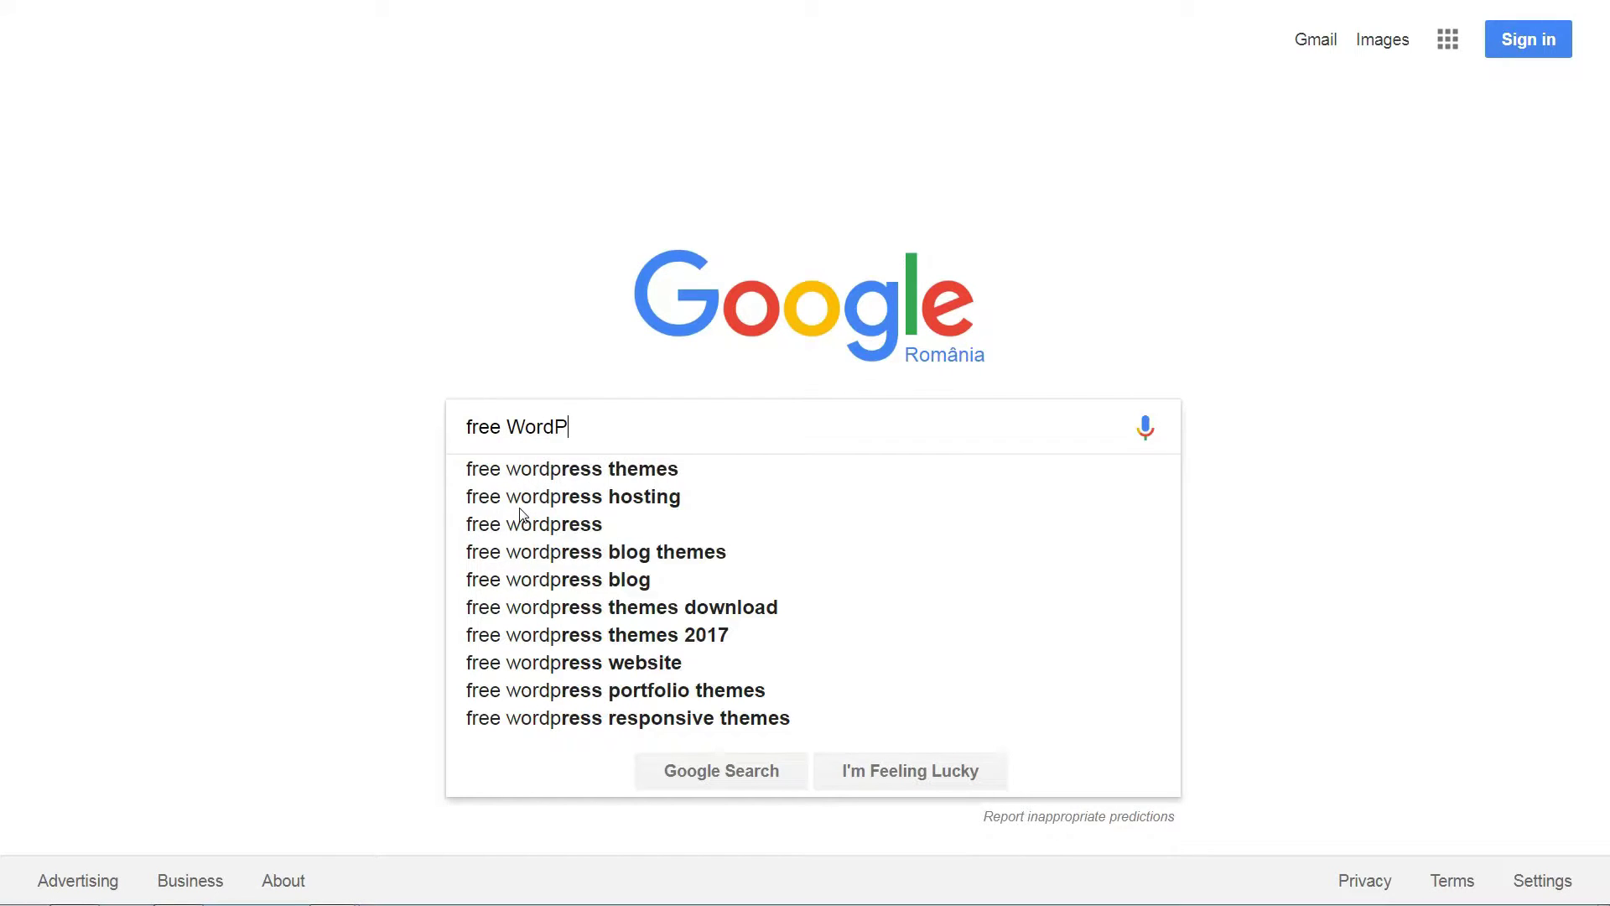
type("ress themes")
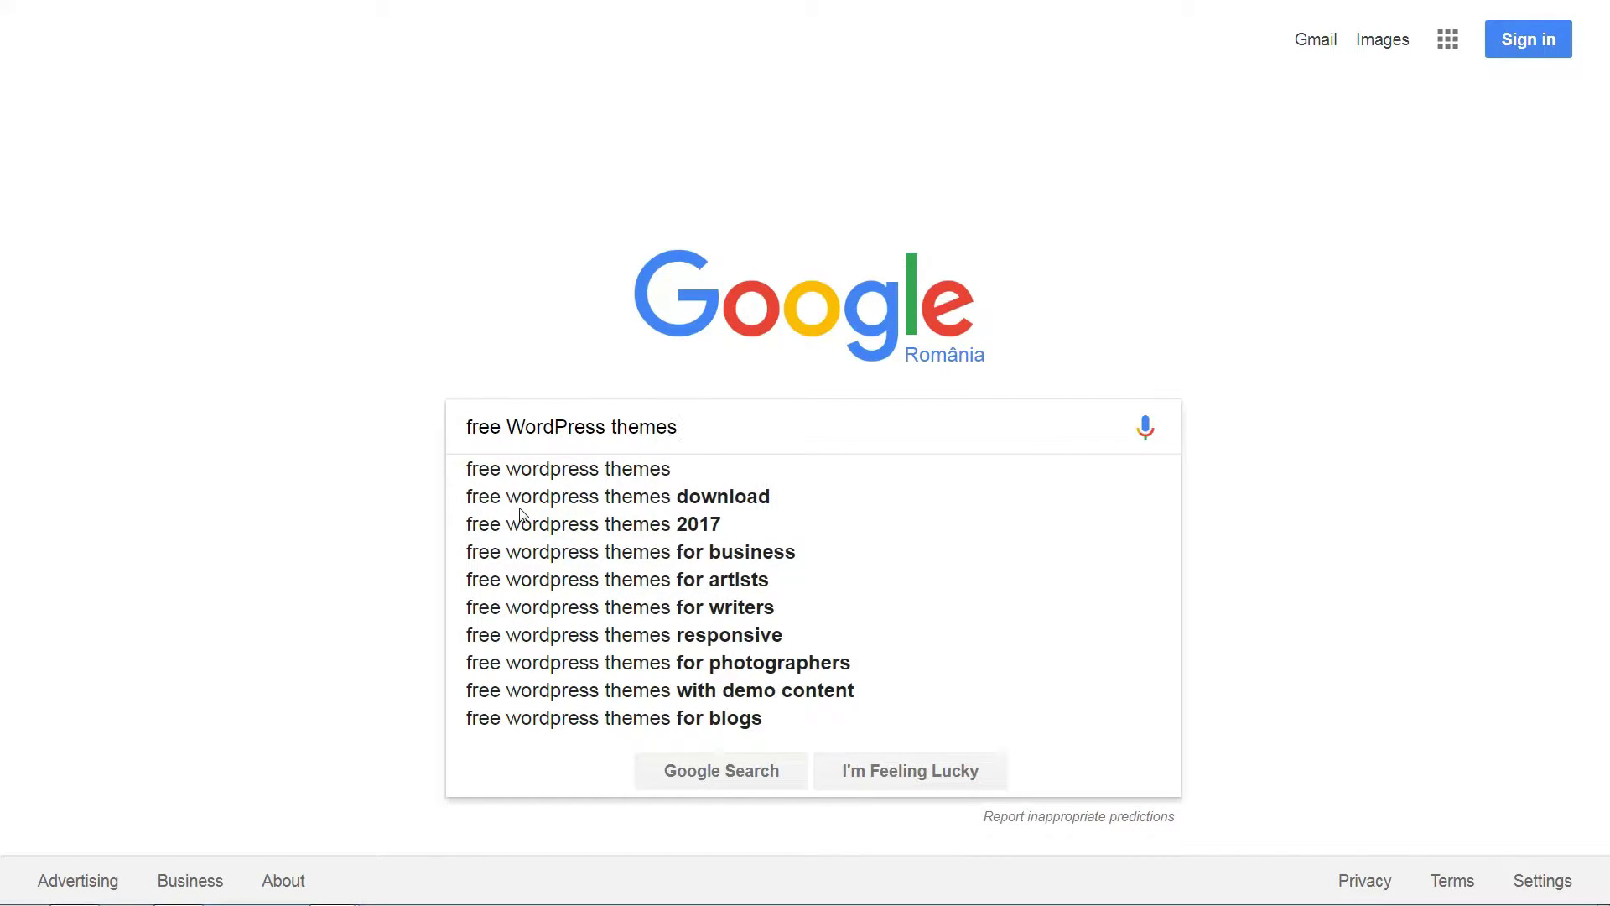
key("Down")
key("Down")
key("Down")
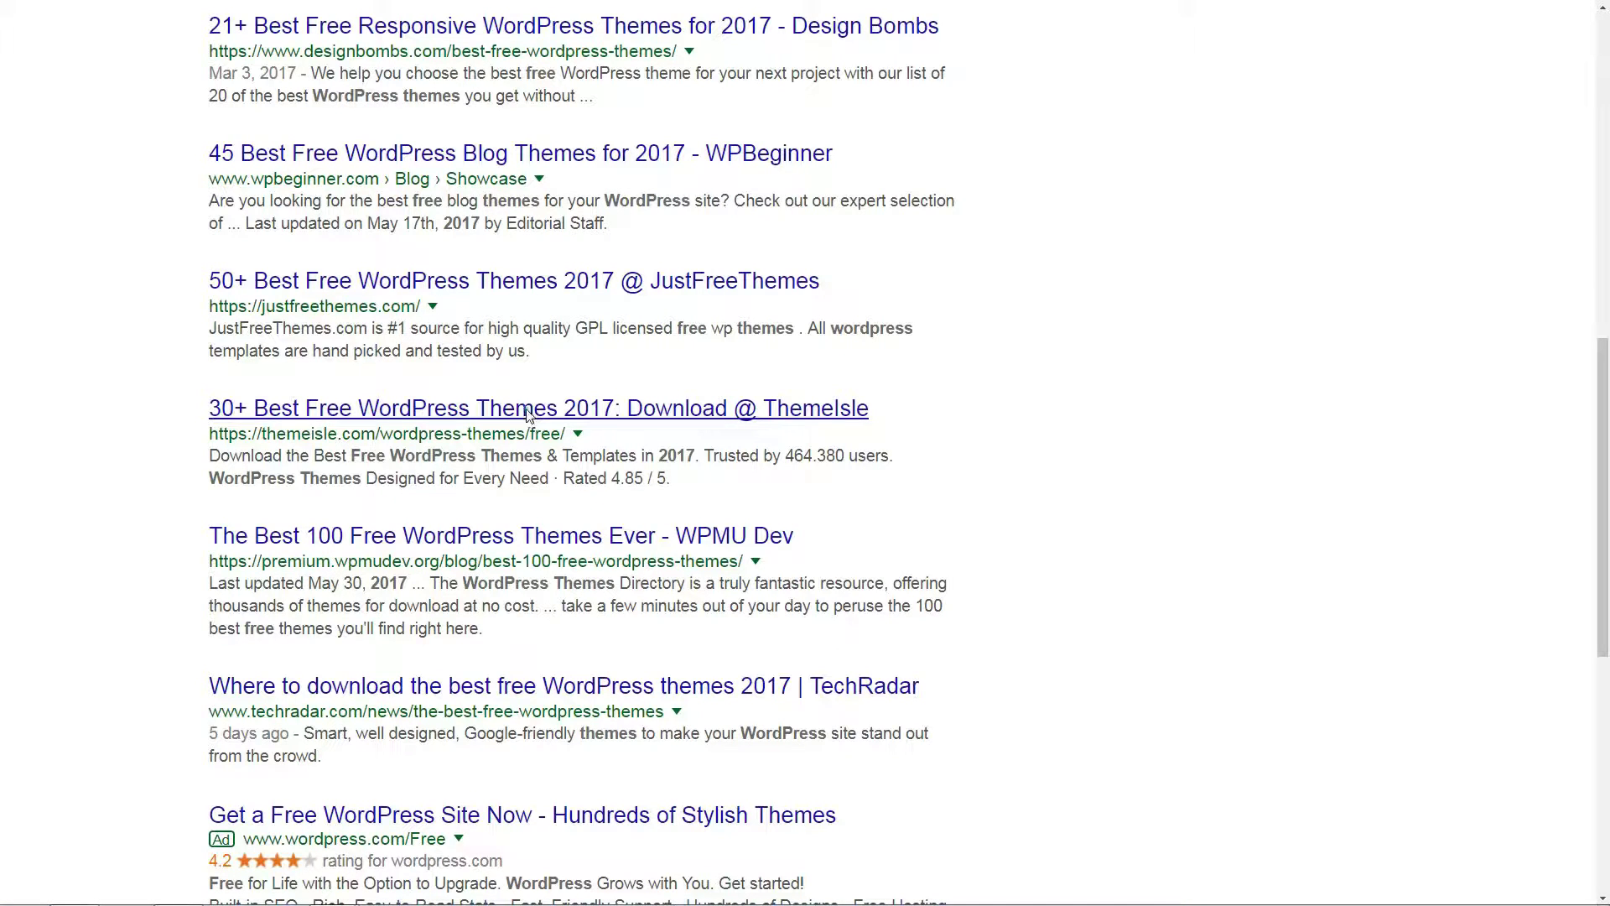
Browse ThemeIsle's free themes page and scroll through the Hestia theme's tea demo site
left_click(529, 409)
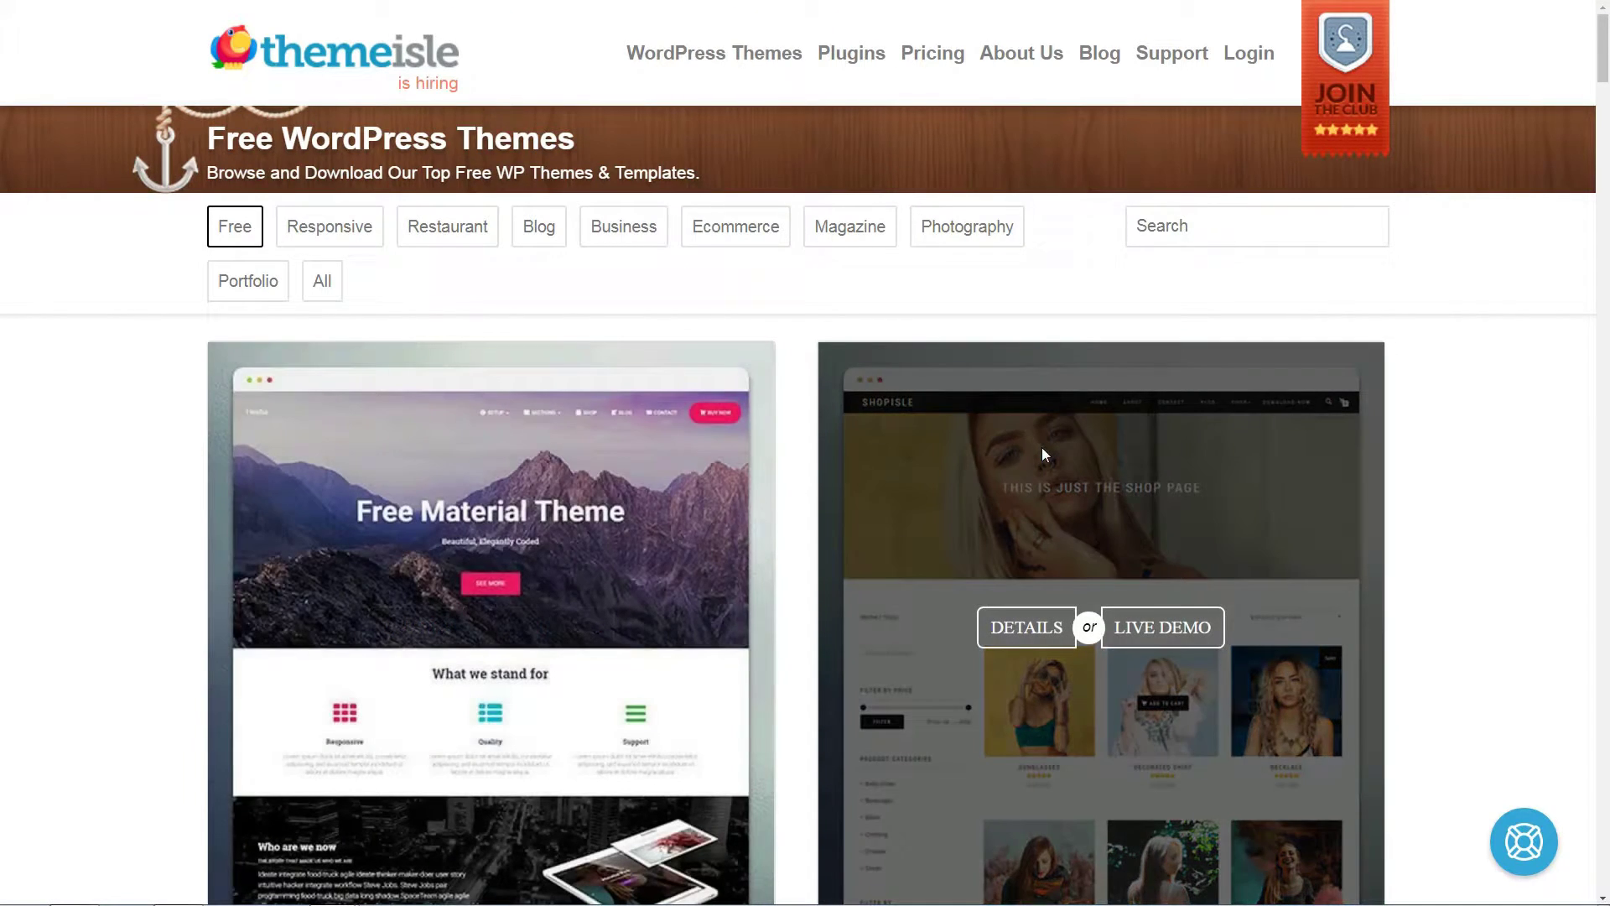
scroll(1043, 453, "down", 7)
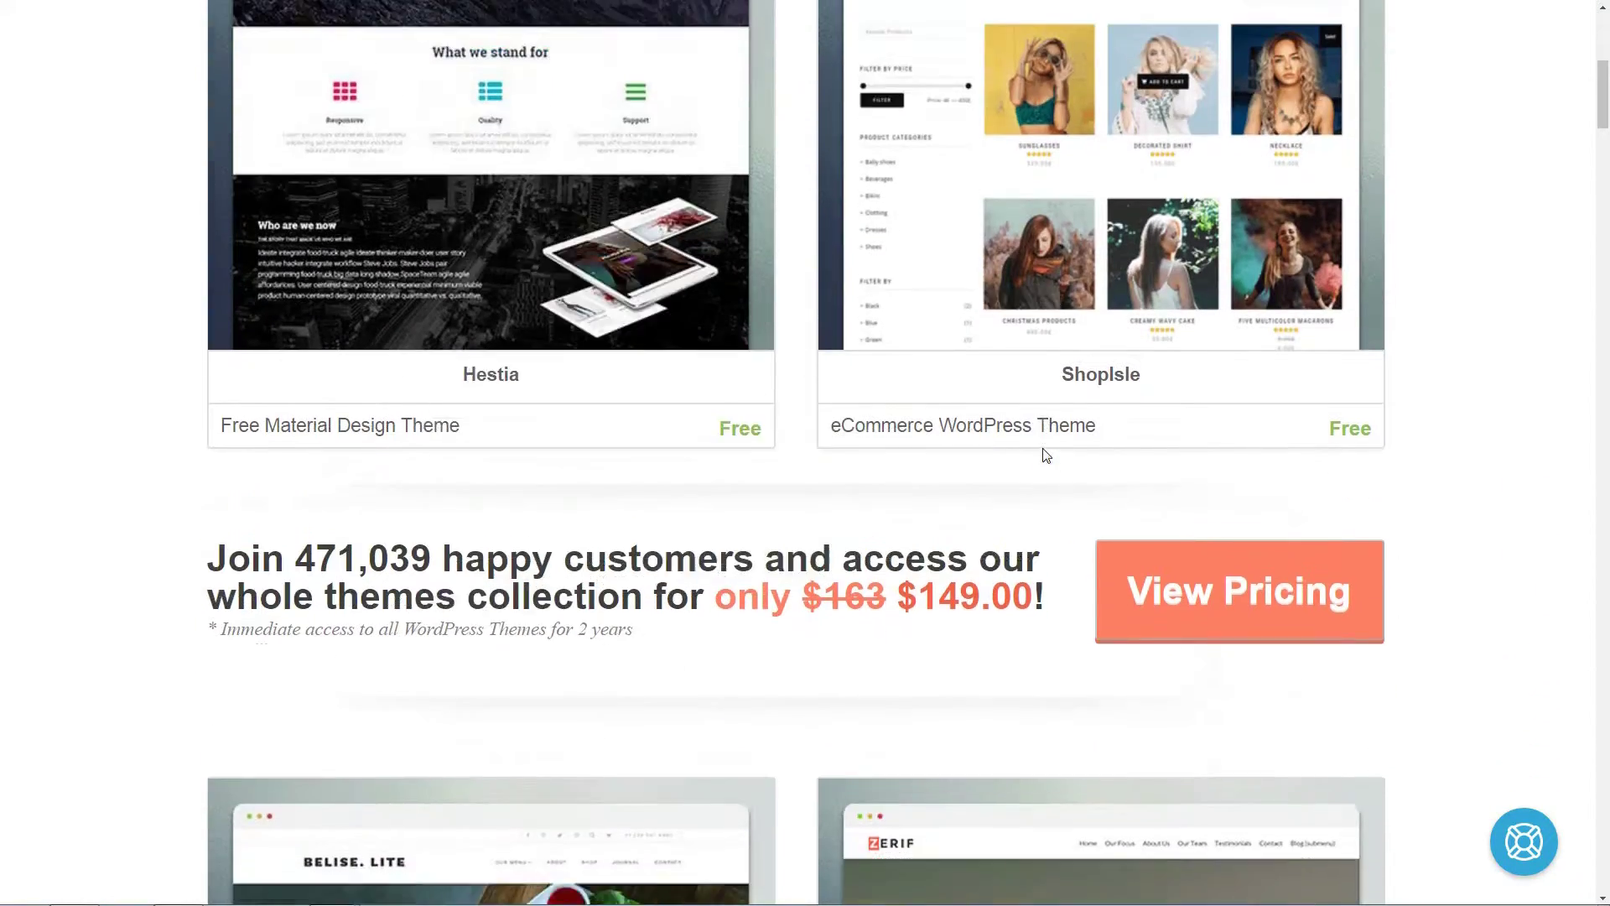
scroll(1043, 448, "up", 3)
left_click(518, 289)
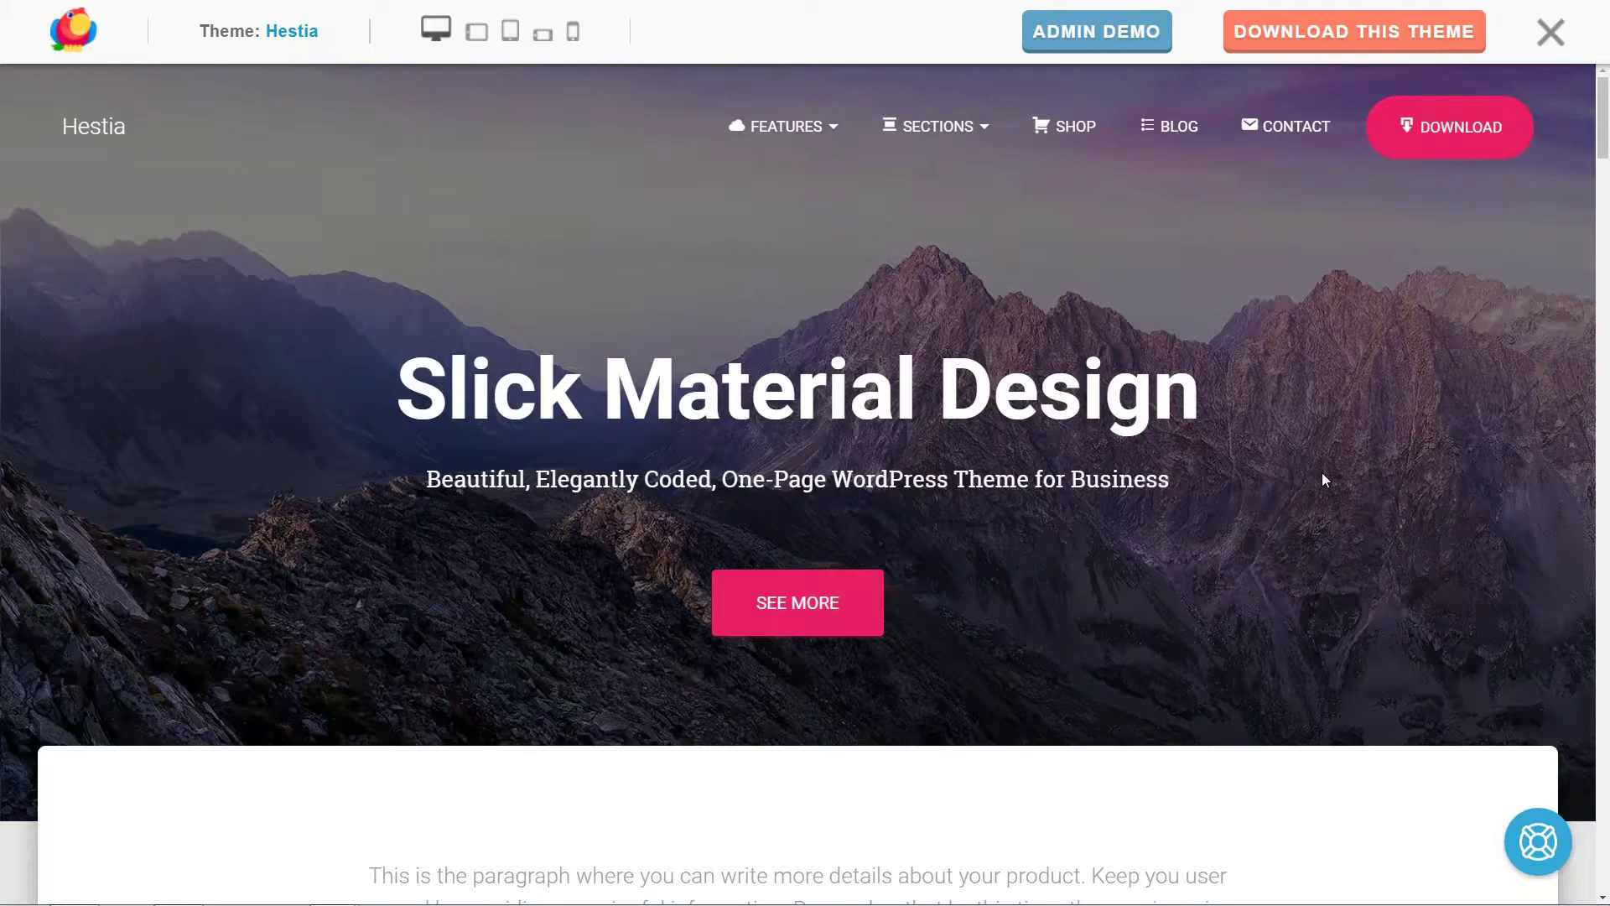
scroll(1321, 479, "down", 5)
scroll(1322, 479, "up", 5)
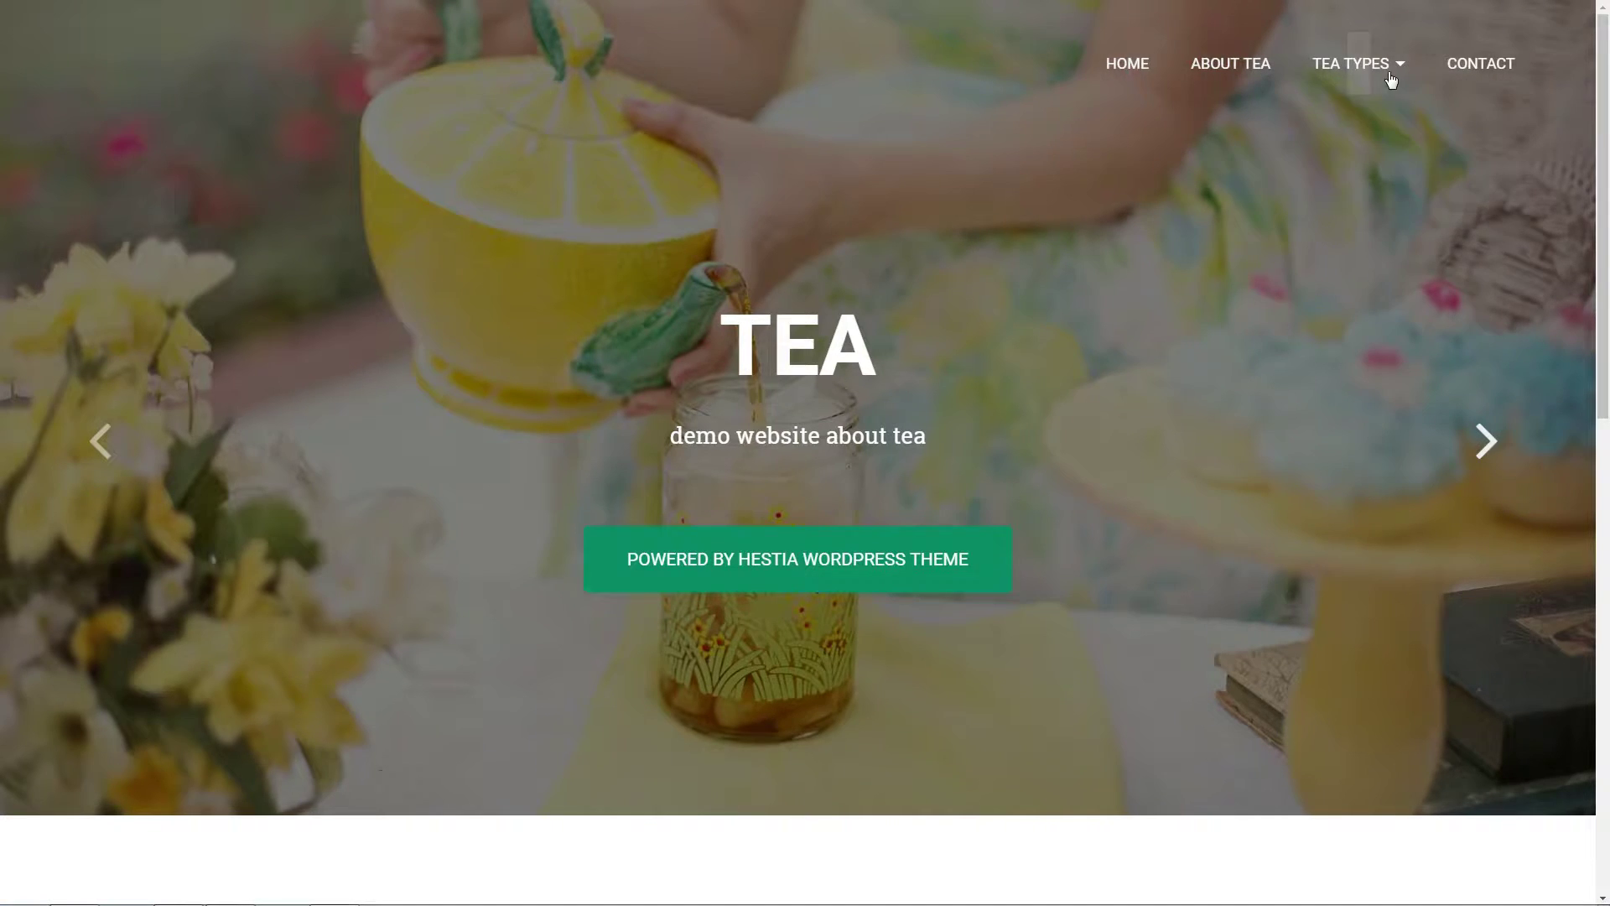
mouse_move(1390, 78)
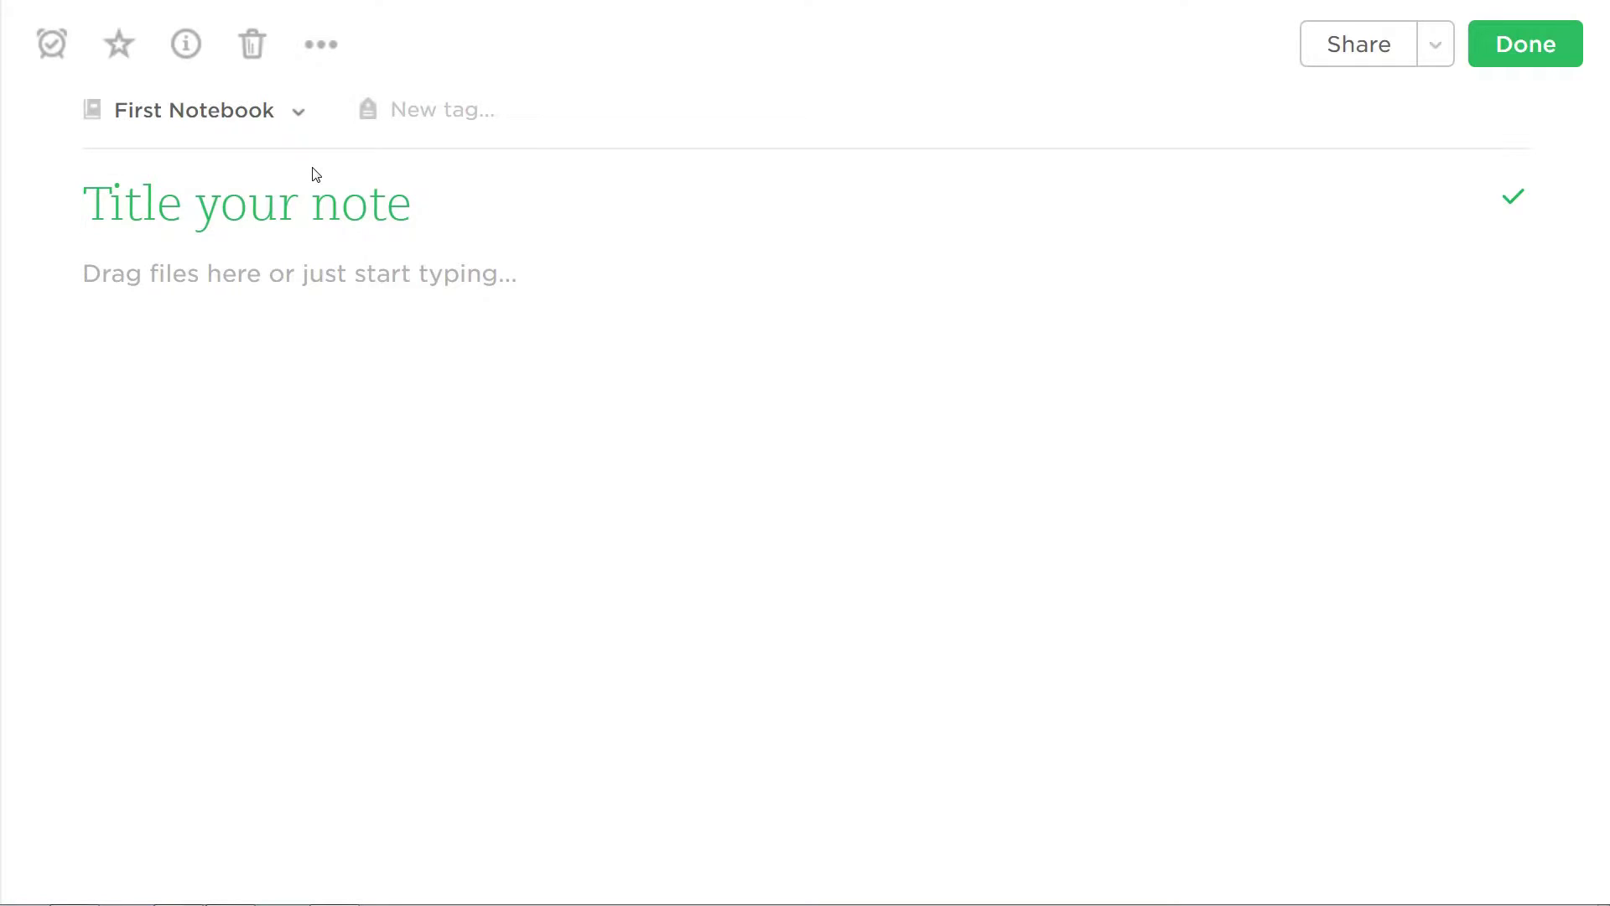
Title the note 'TEA Website keyword plan' and add checklist items keyword 1, keyword 2, keyword 3
type("TEA")
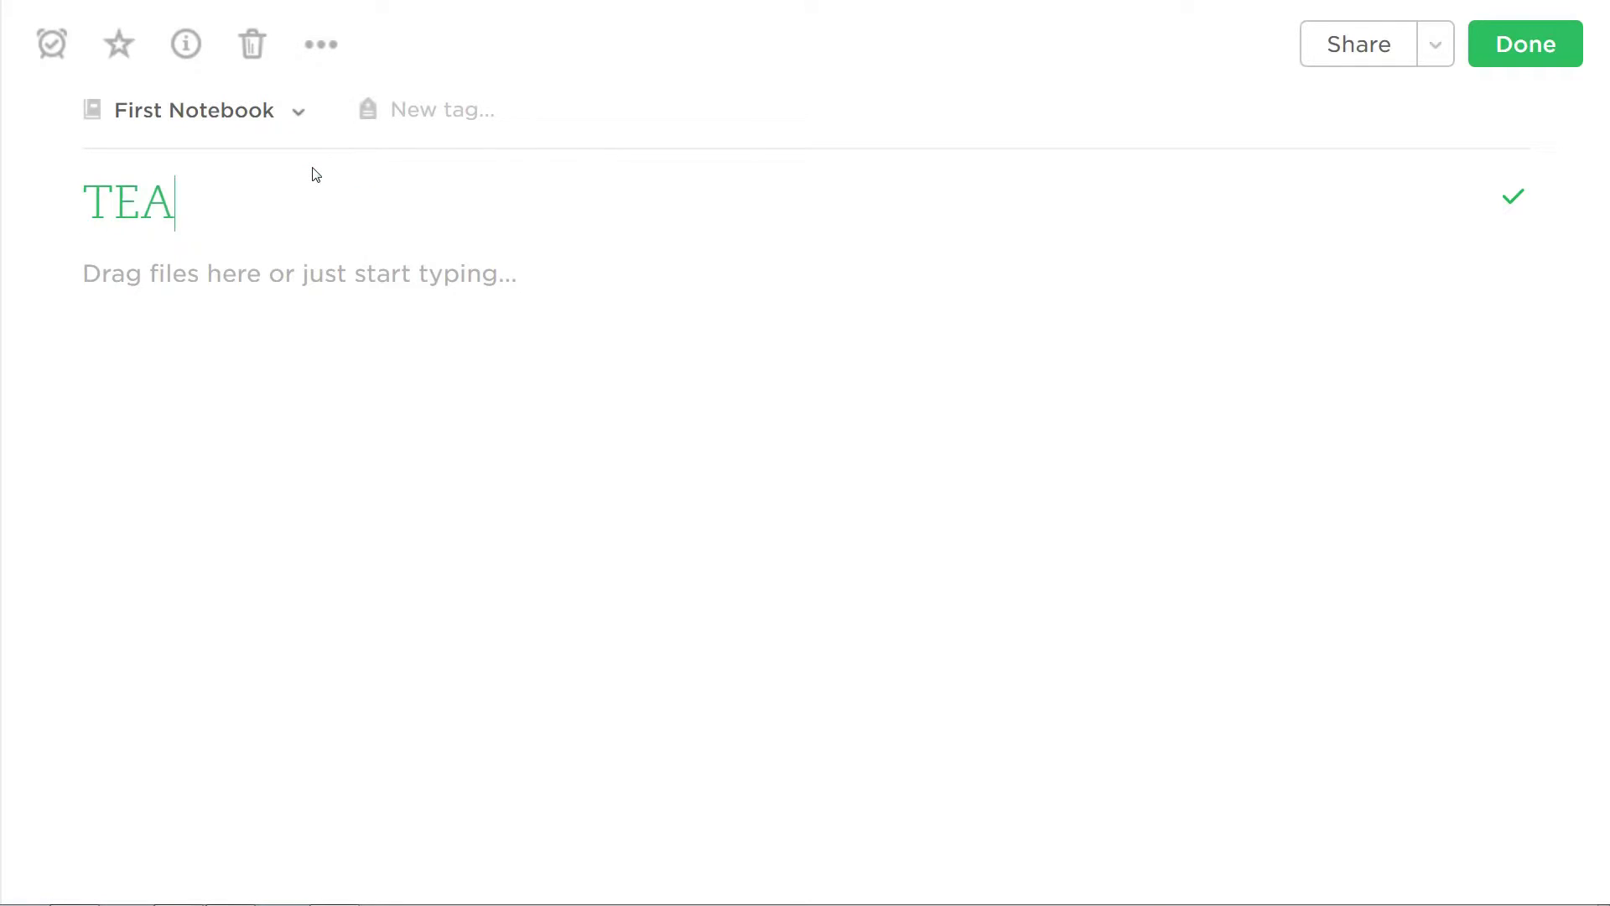
type(" Website ke")
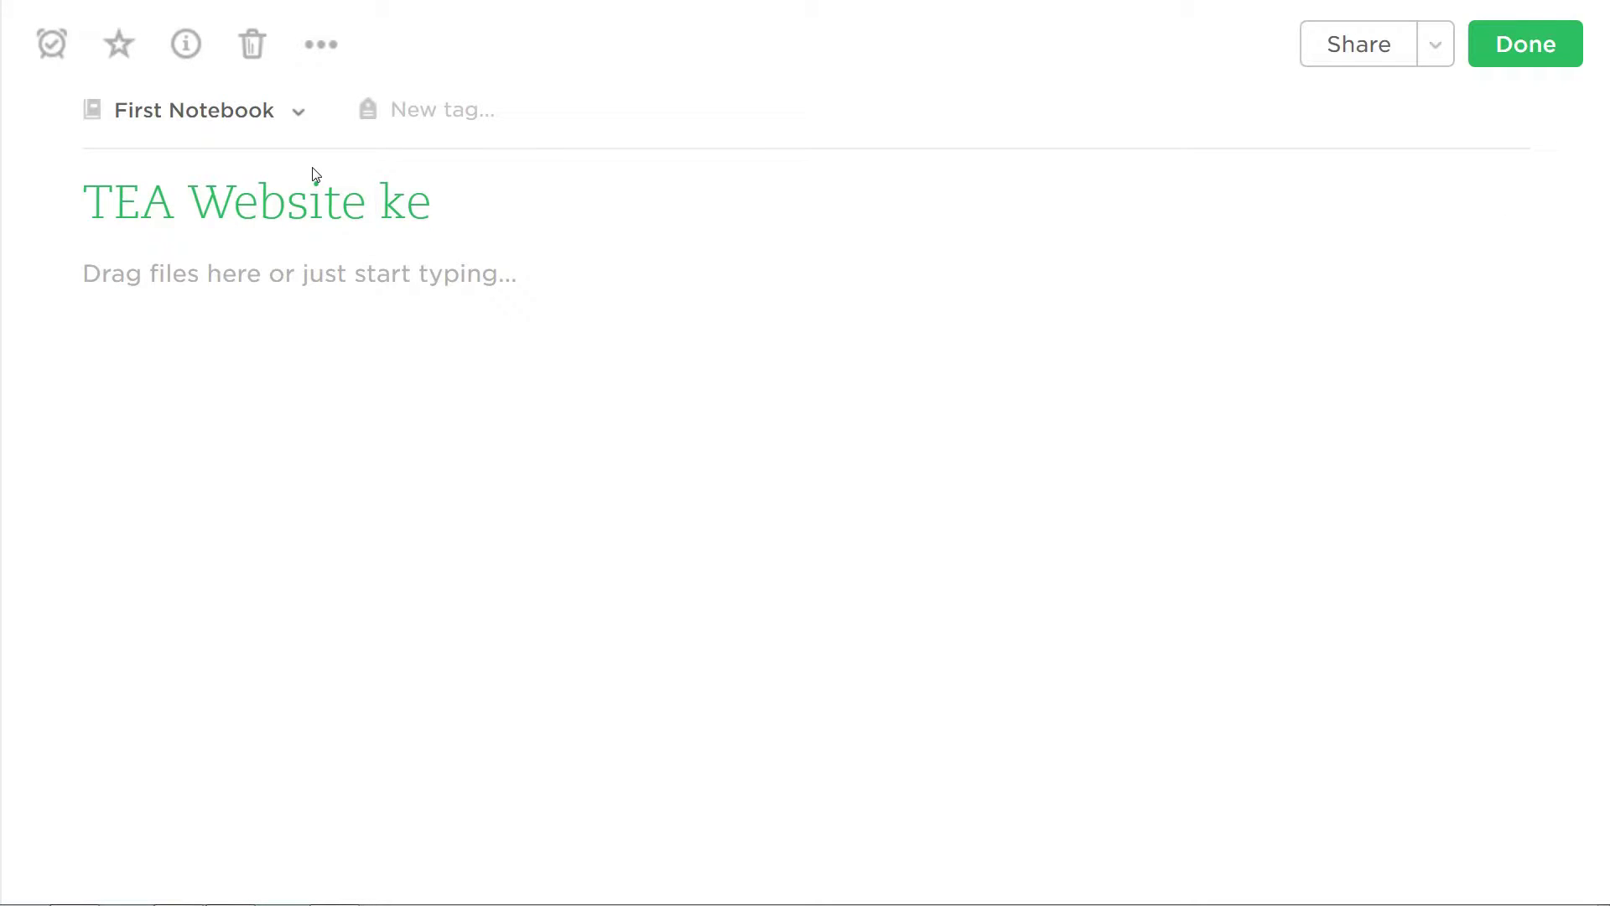
type("yword plan")
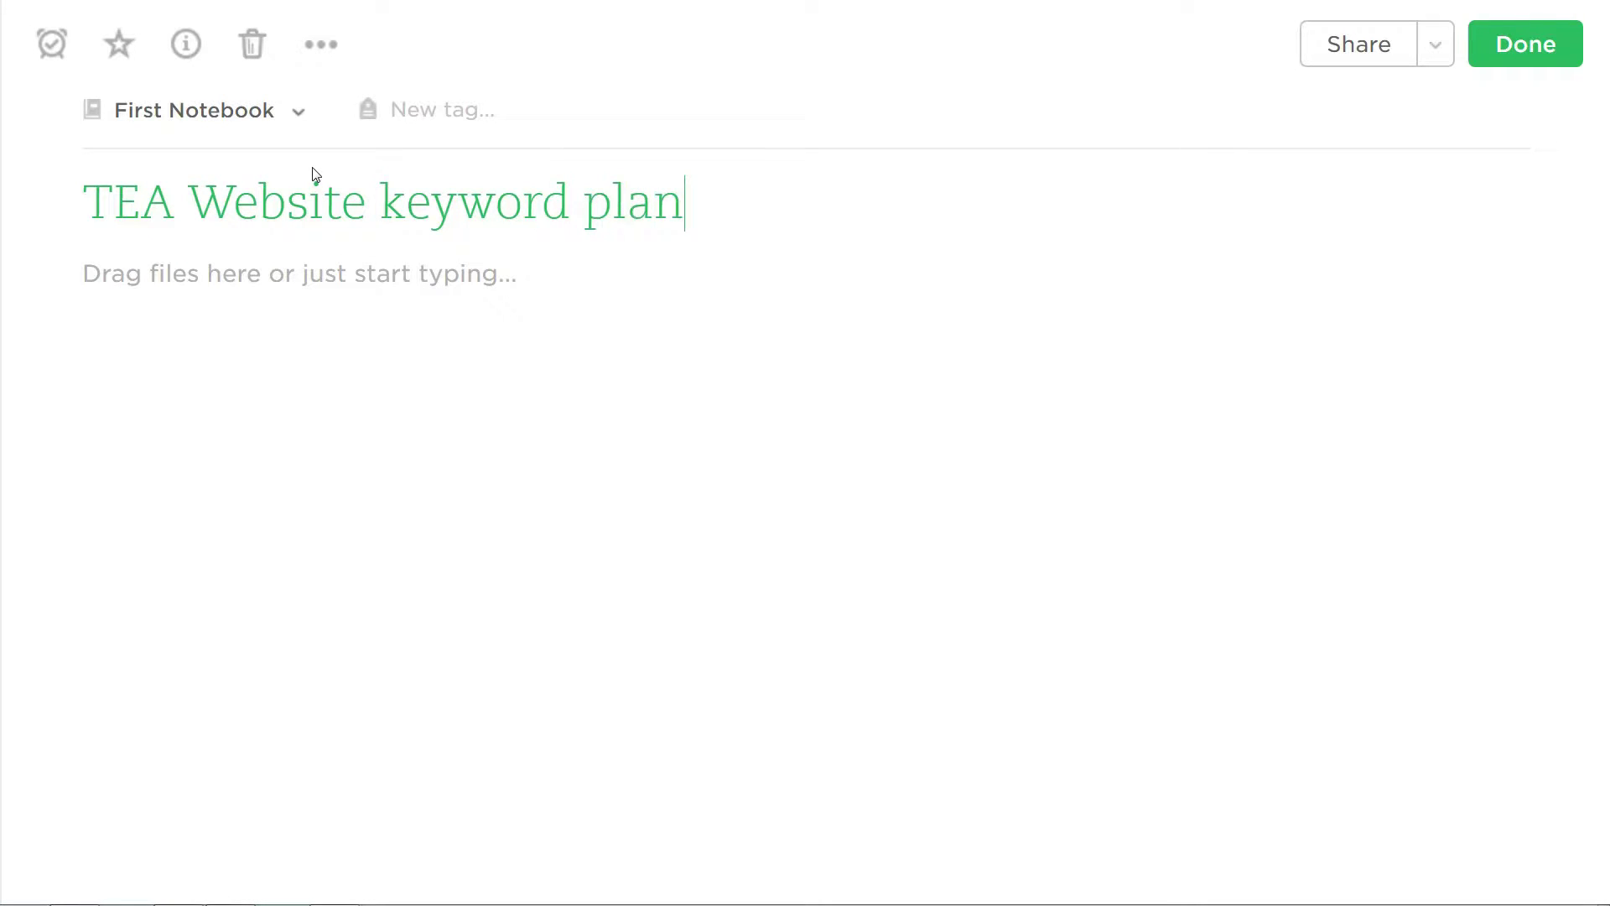
key("Return")
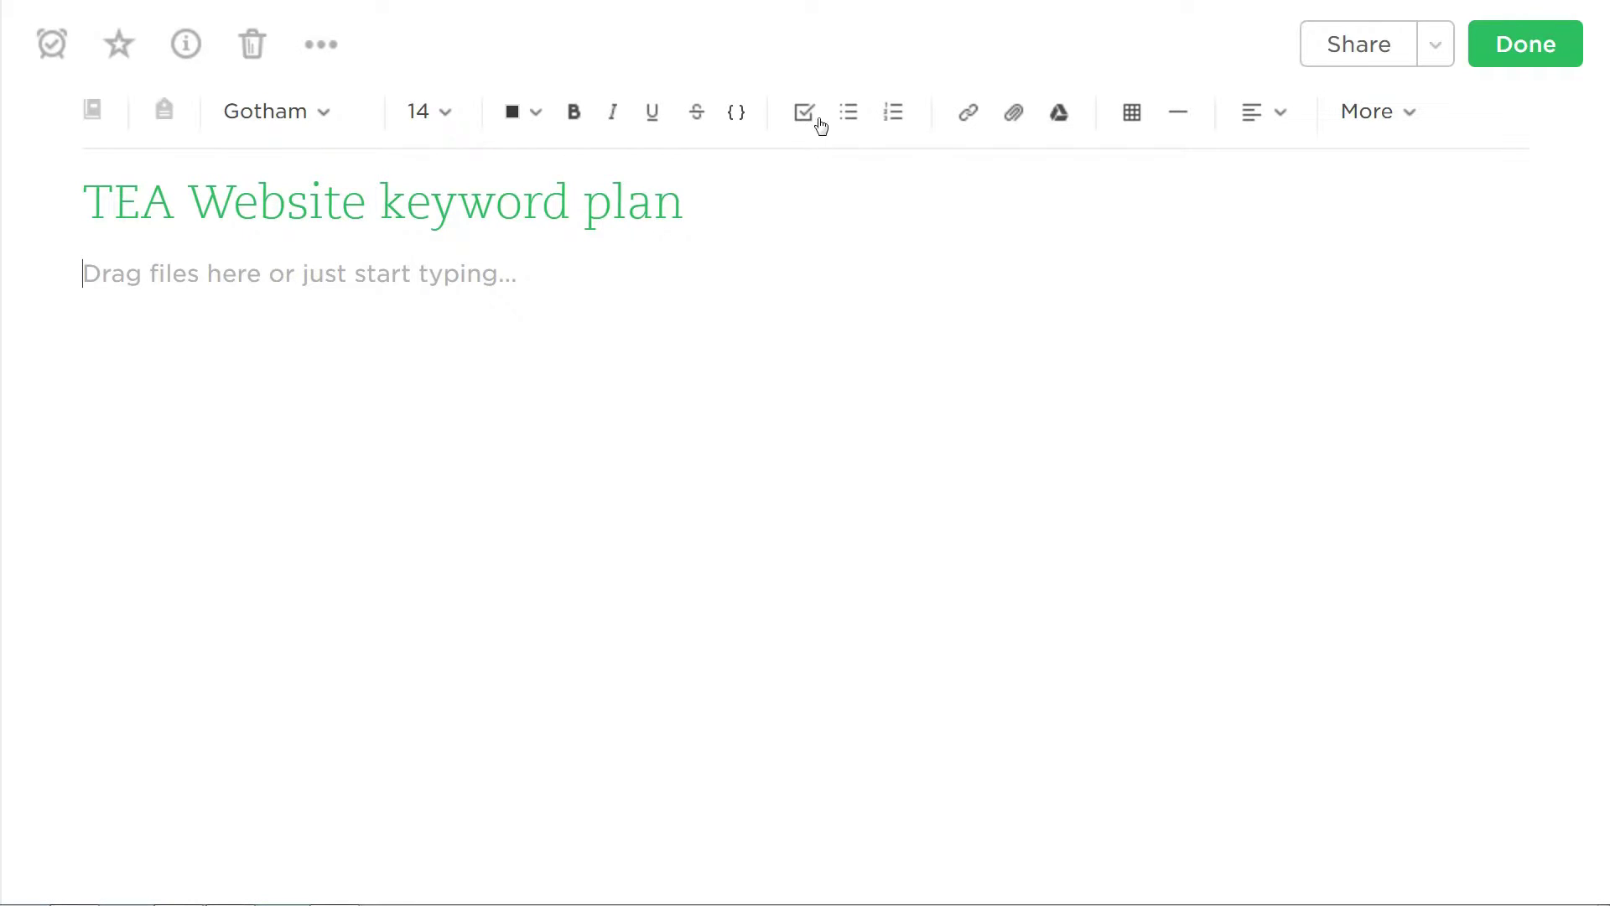
left_click(805, 119)
type("ke")
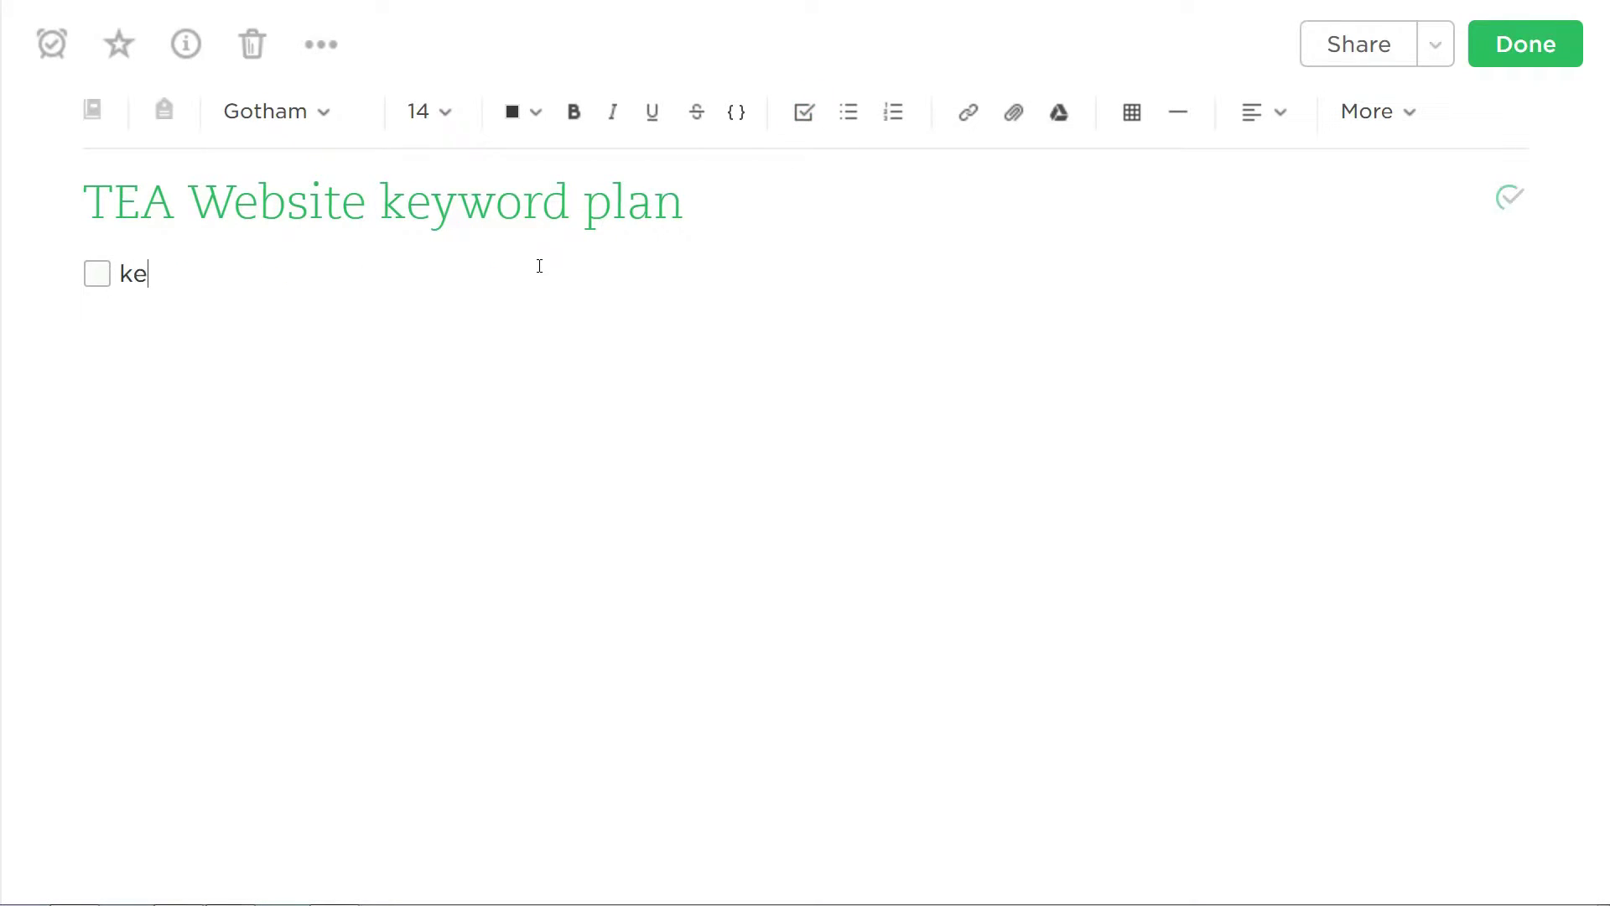
type("yword 1")
key("Return")
type("keyword")
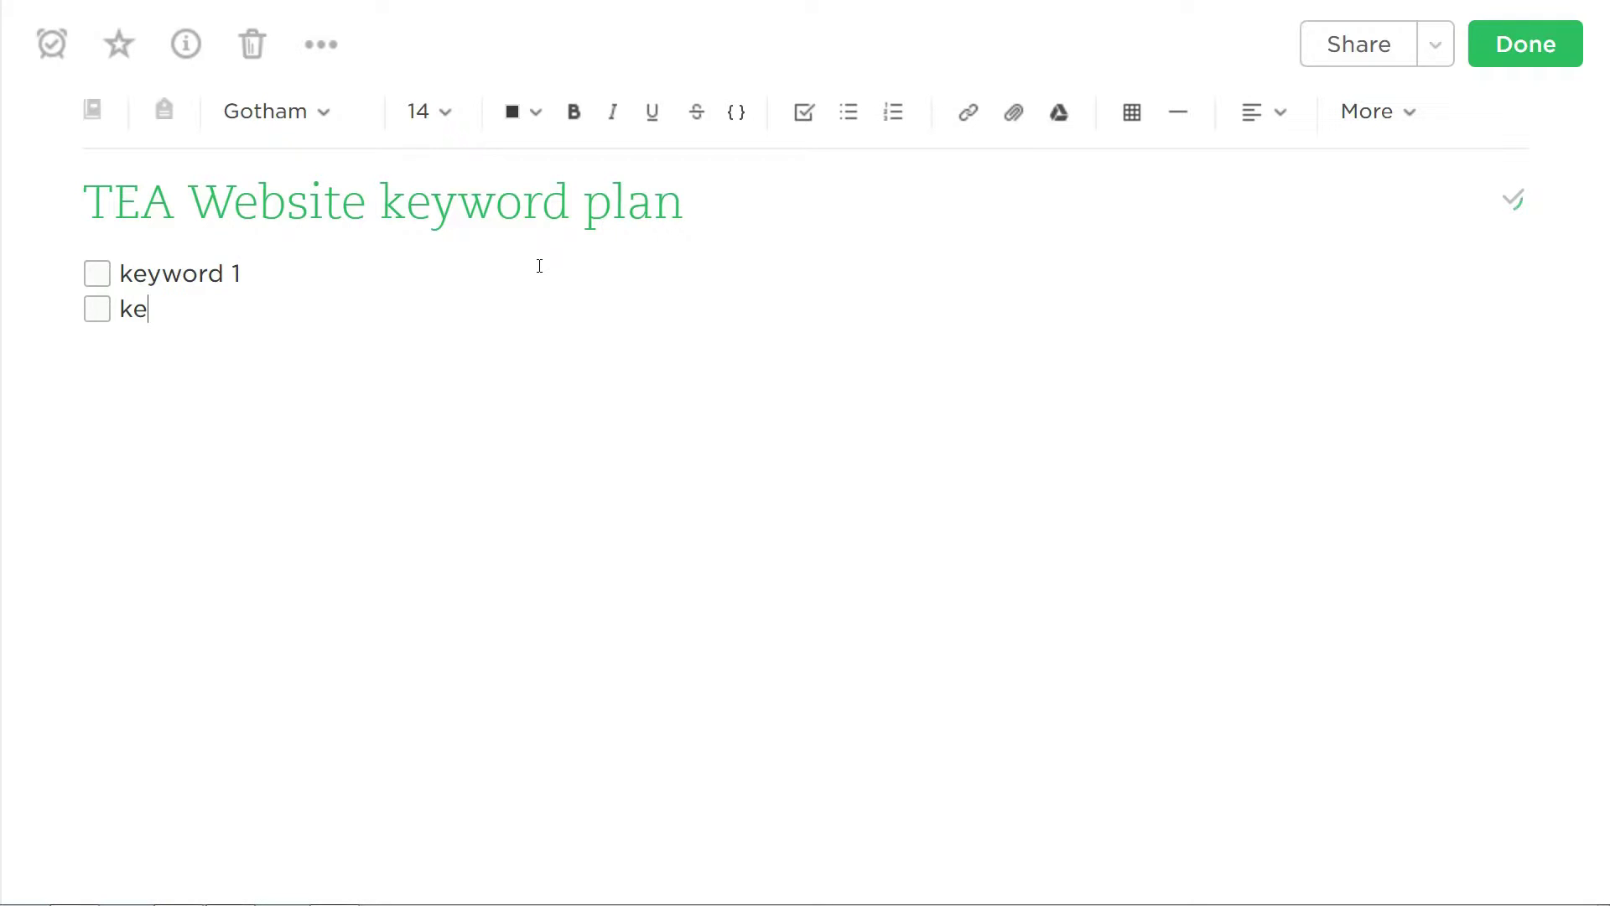
type(" 2")
key("Return")
type("keywor")
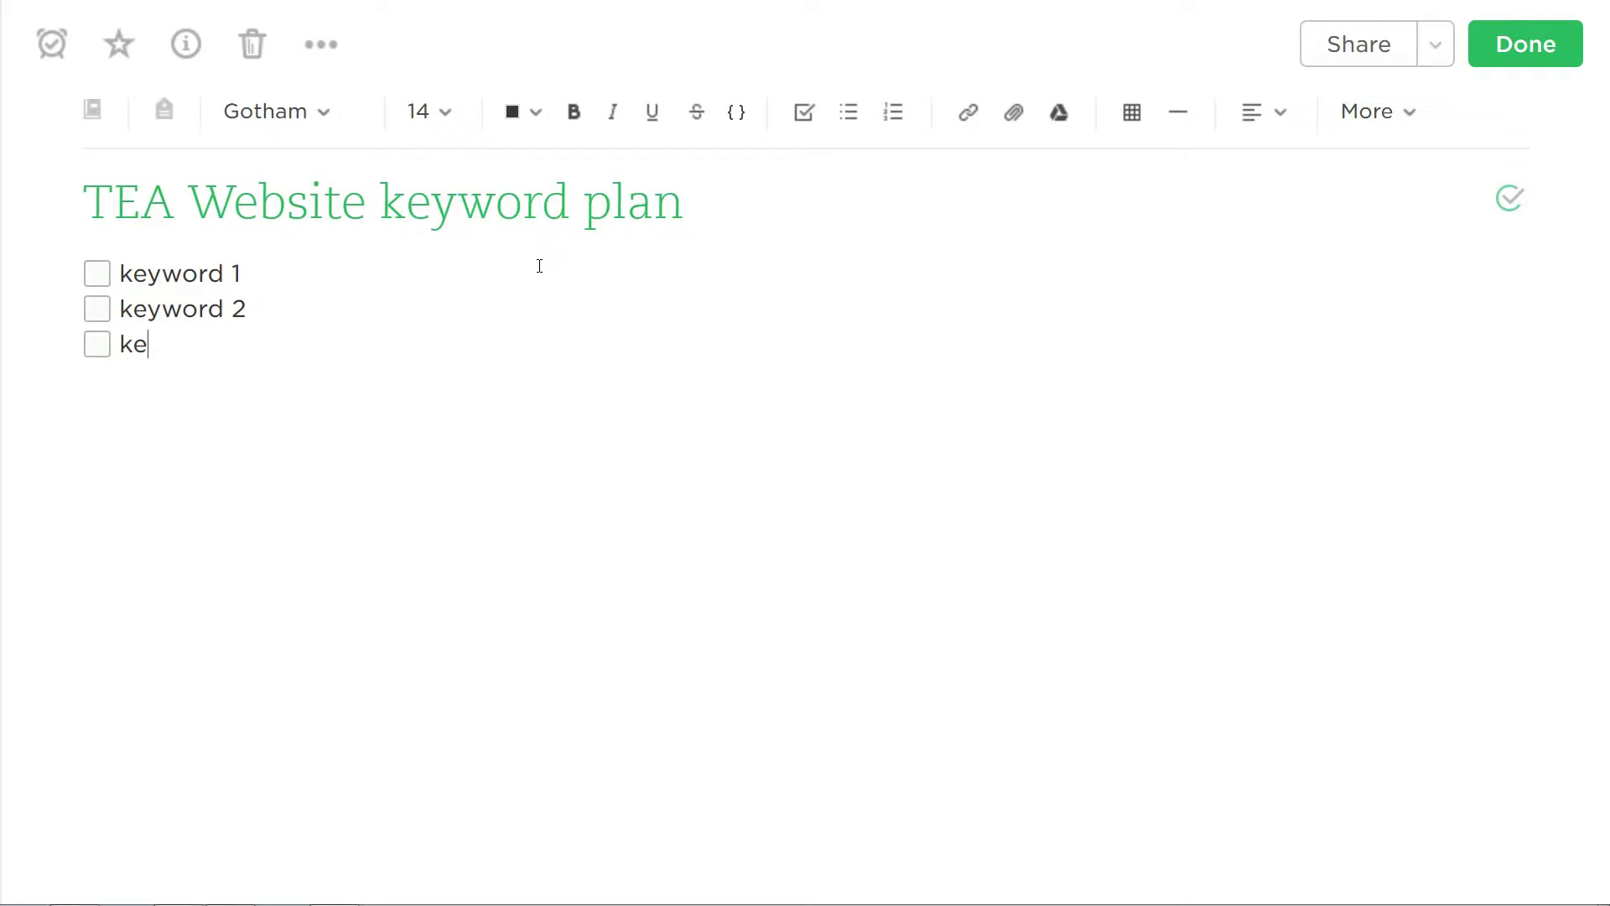
type("d 3")
key("Return")
key("Return")
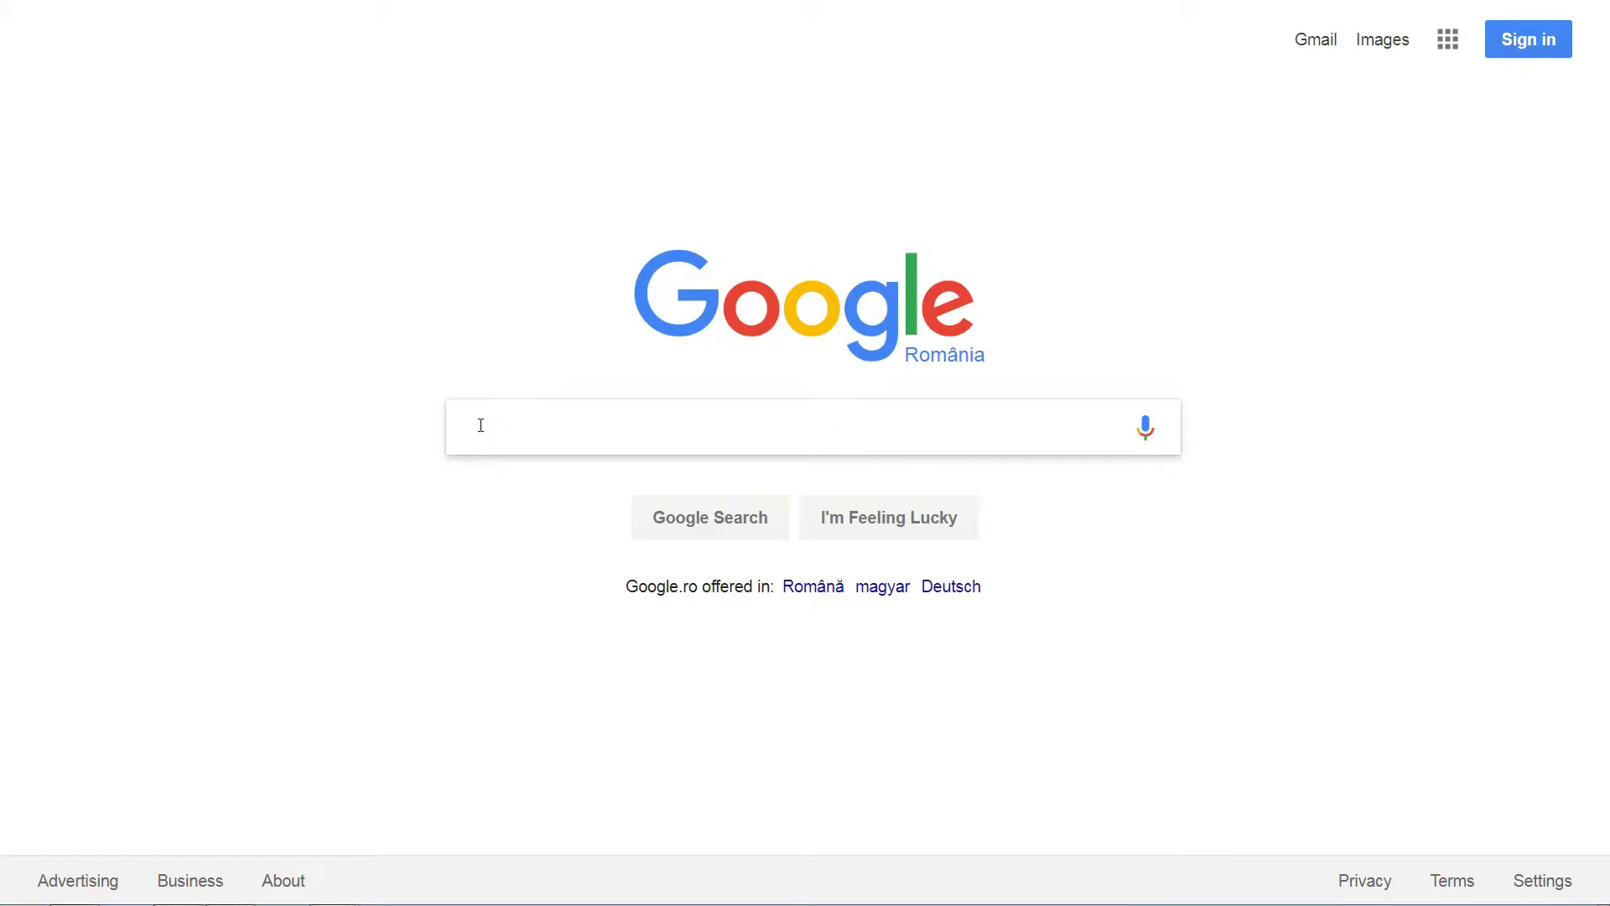
Search Google for 'tea' and highlight related searches like tea benefits and types of teas
type("tea")
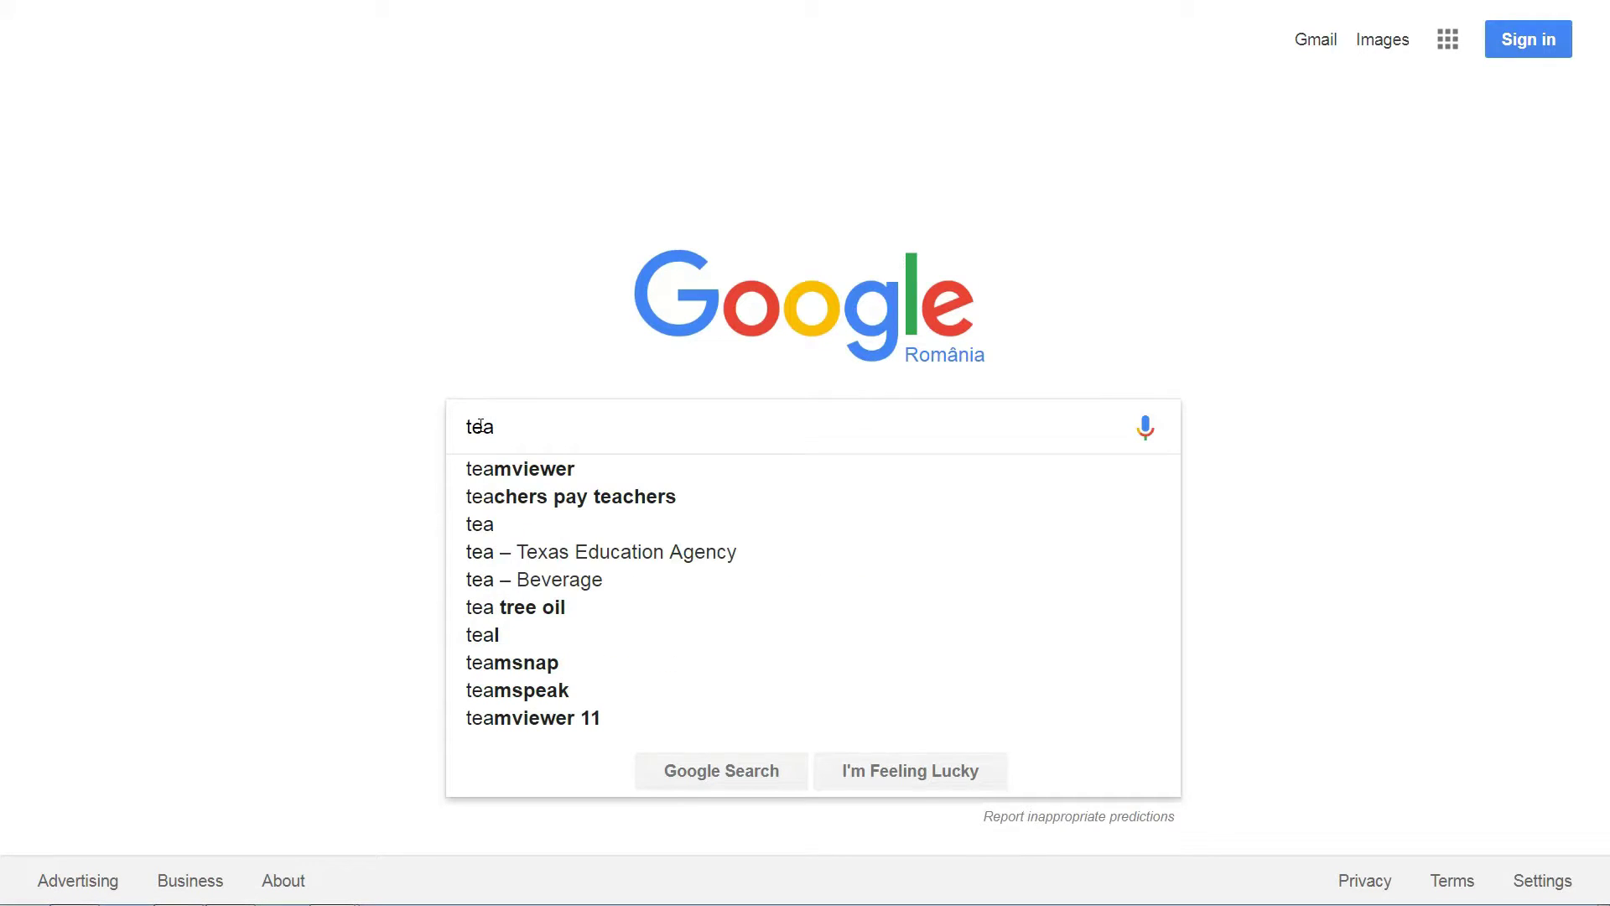
key("Return")
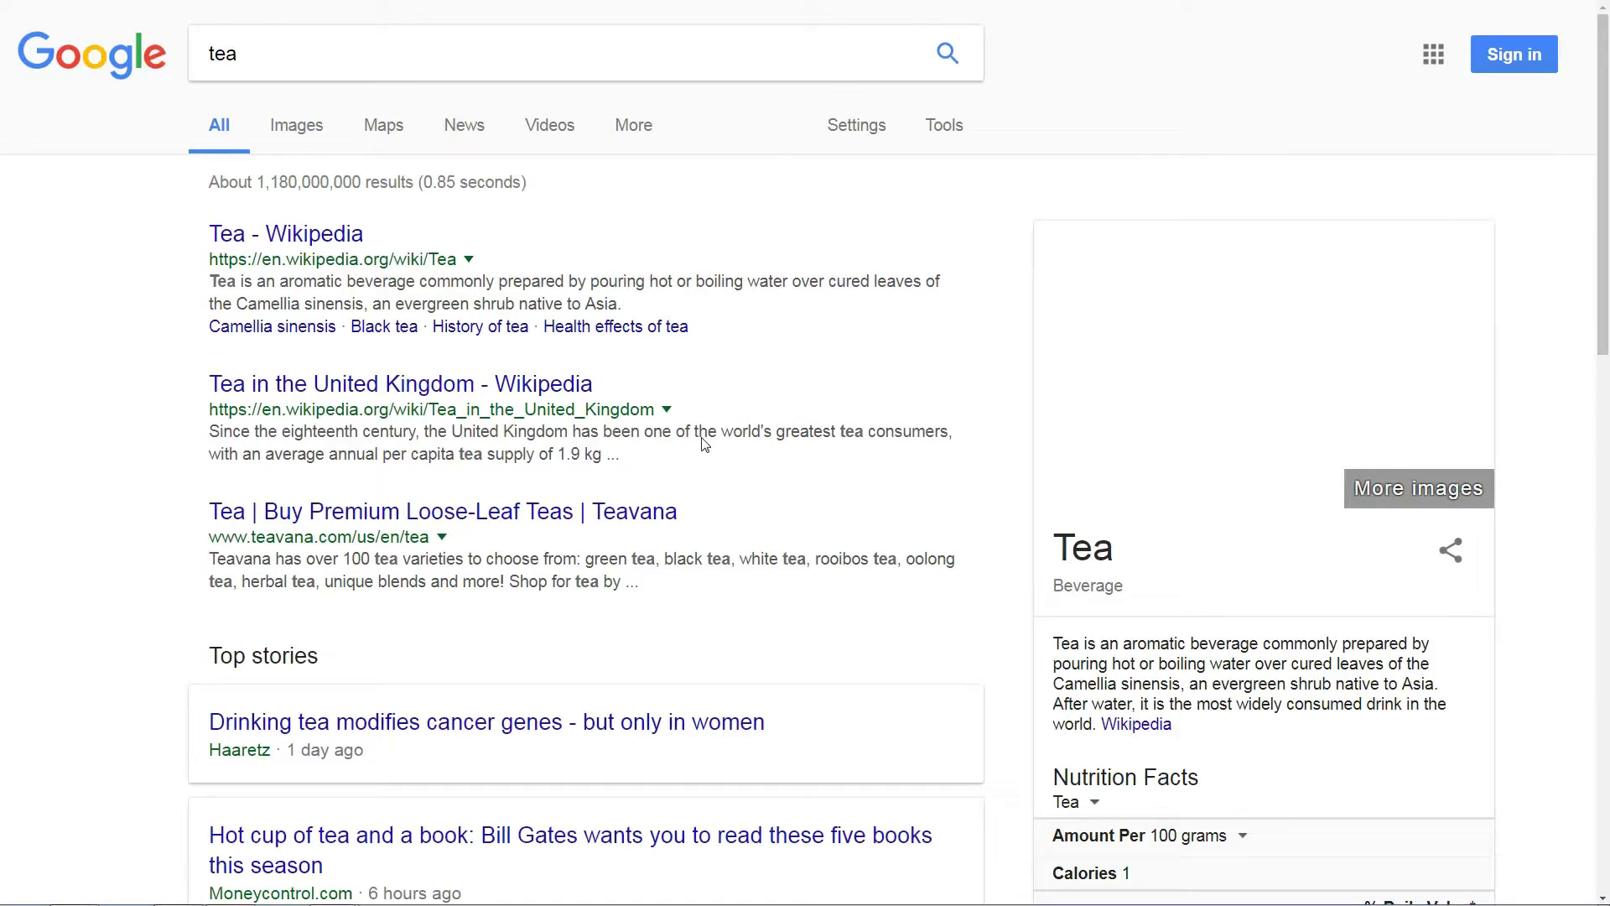
scroll(664, 480, "down", 7)
scroll(664, 480, "down", 10)
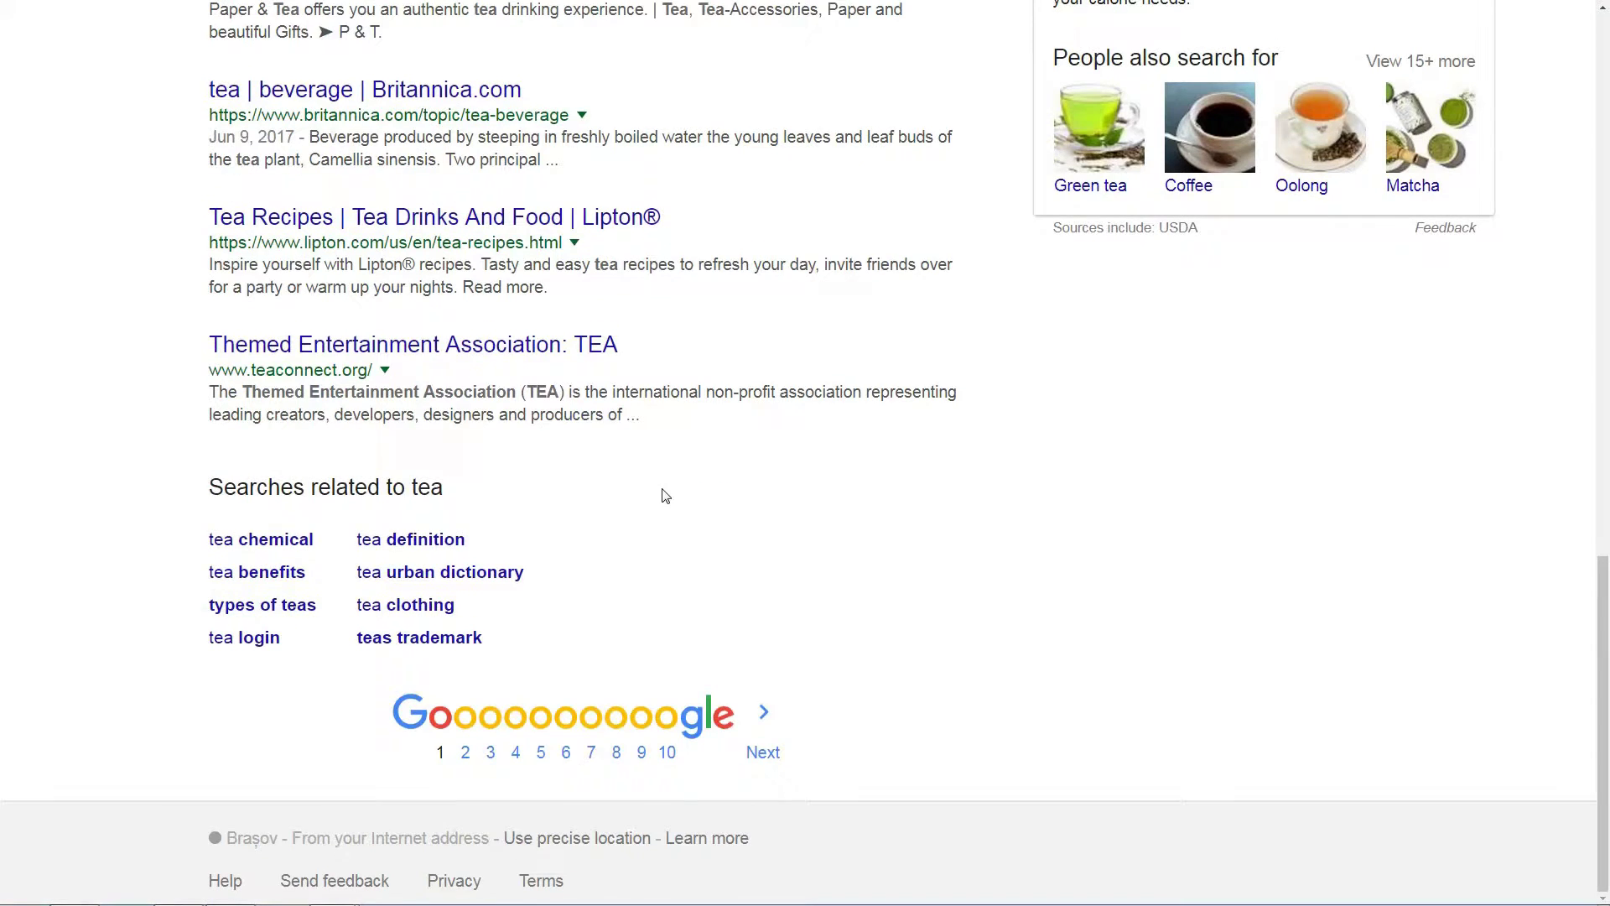
scroll(665, 495, "down", 1)
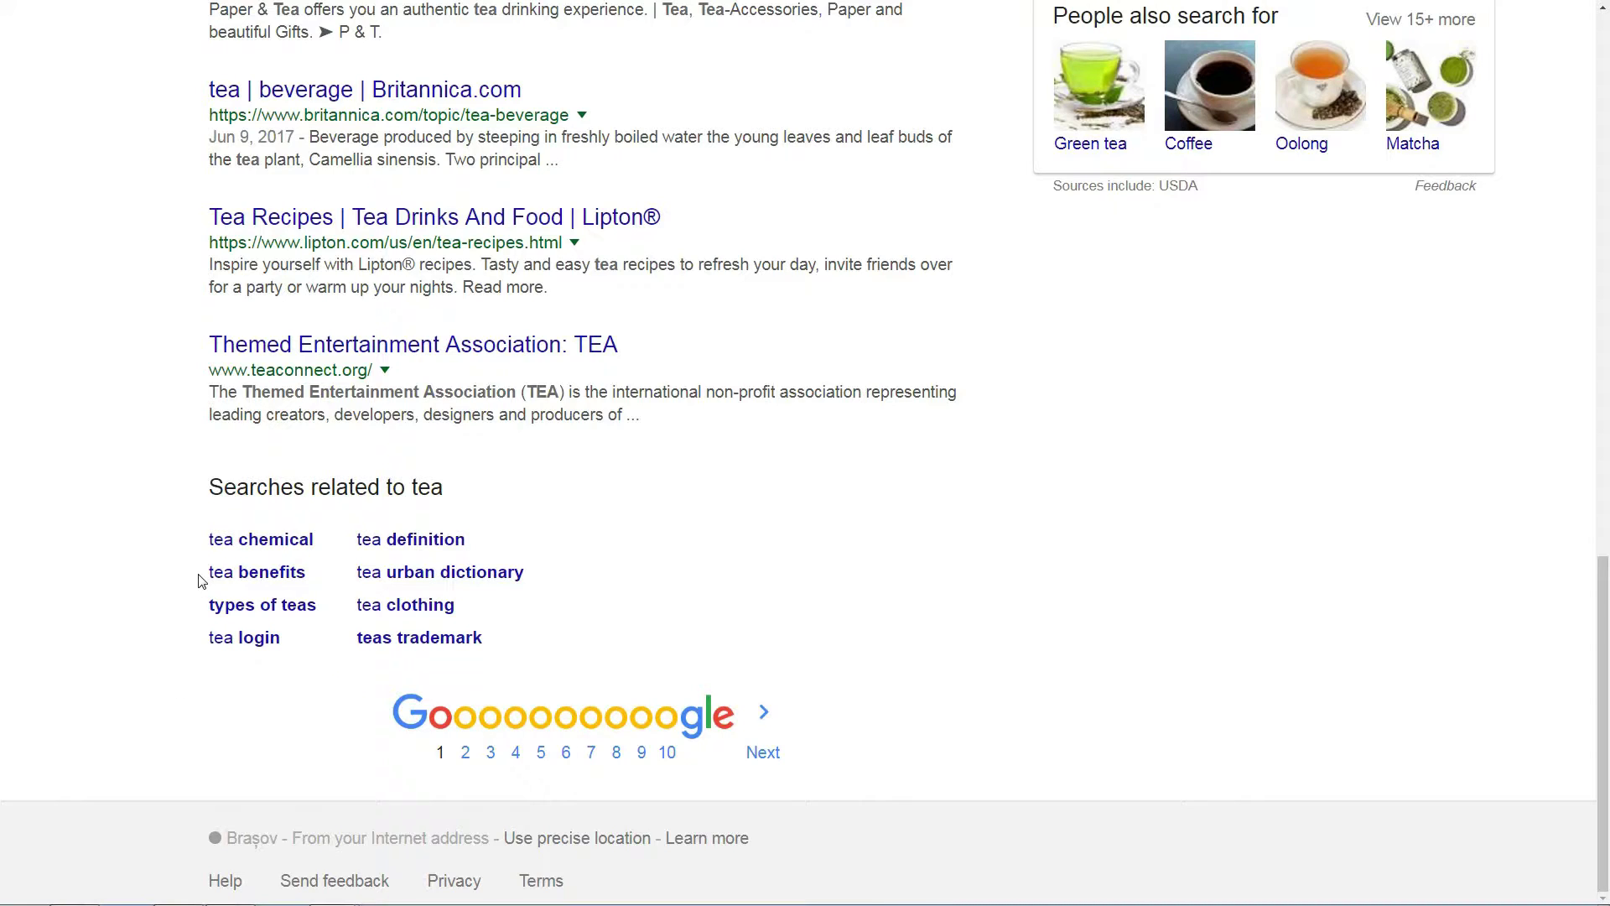
left_click_drag(202, 591, 320, 625)
left_click(127, 605)
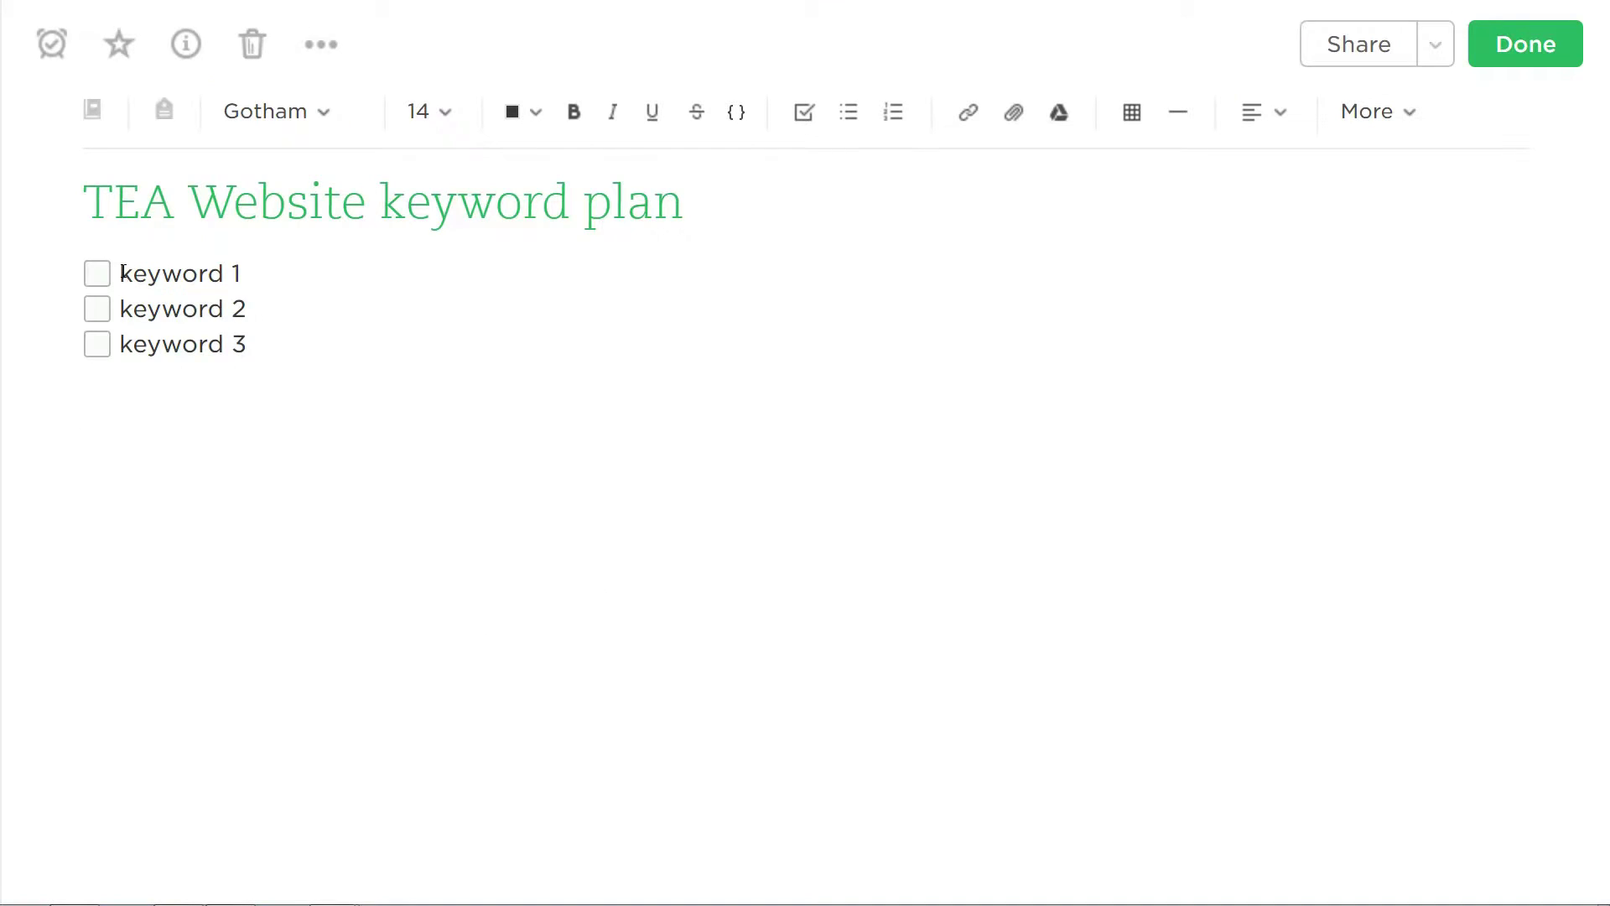
Overwrite the three checklist items with tea types, tea brands and tea benefits
left_click_drag(119, 273, 285, 284)
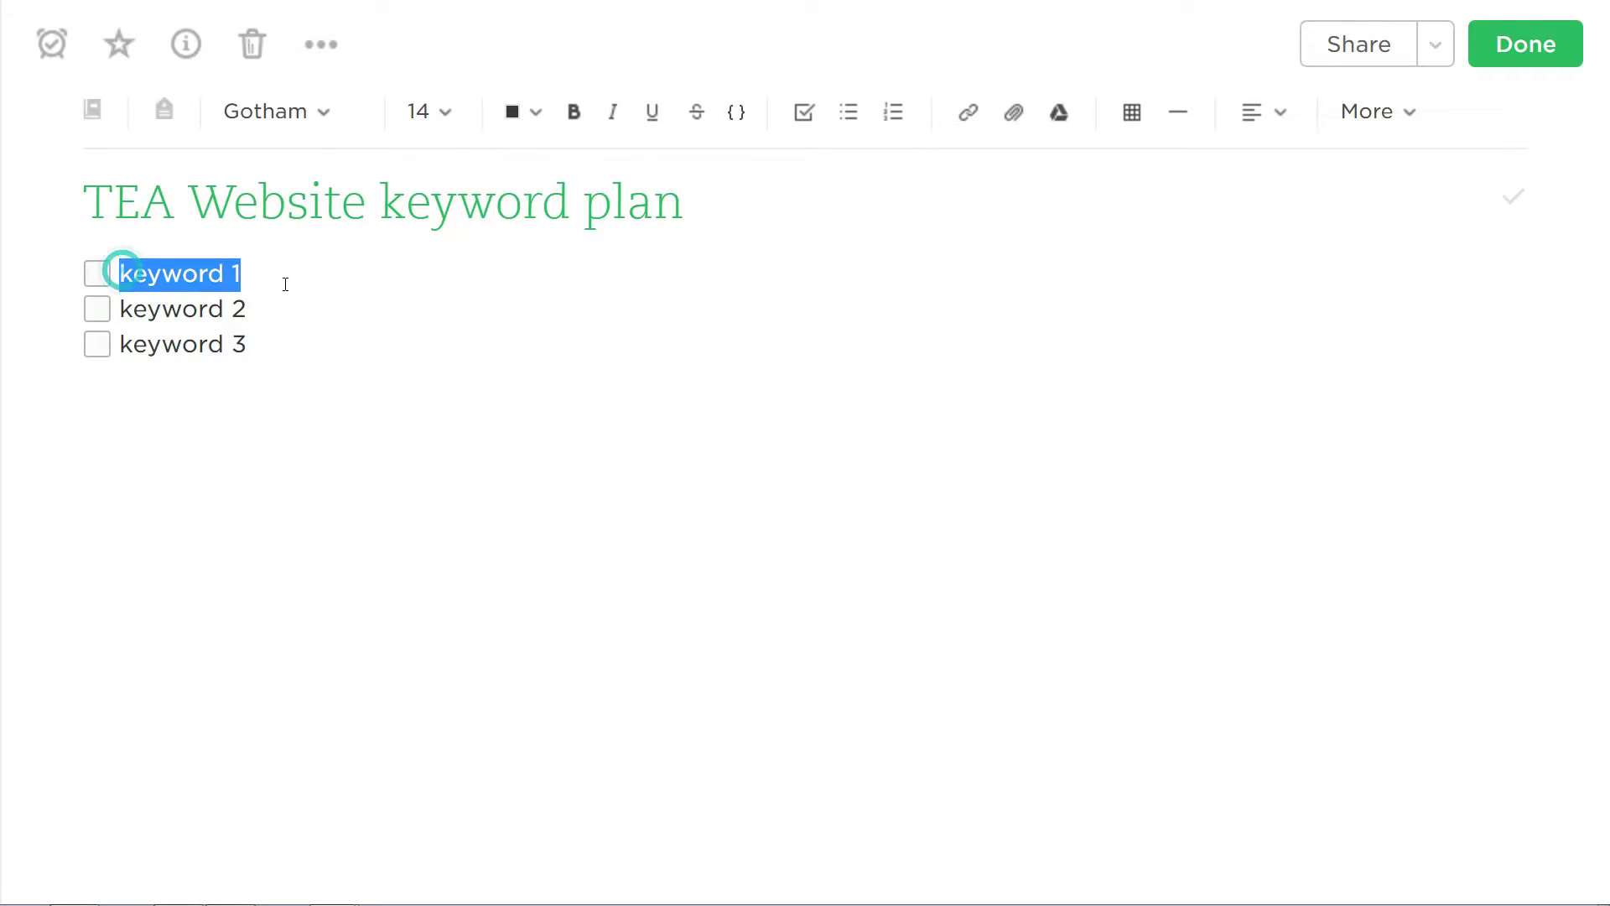
type("tea types")
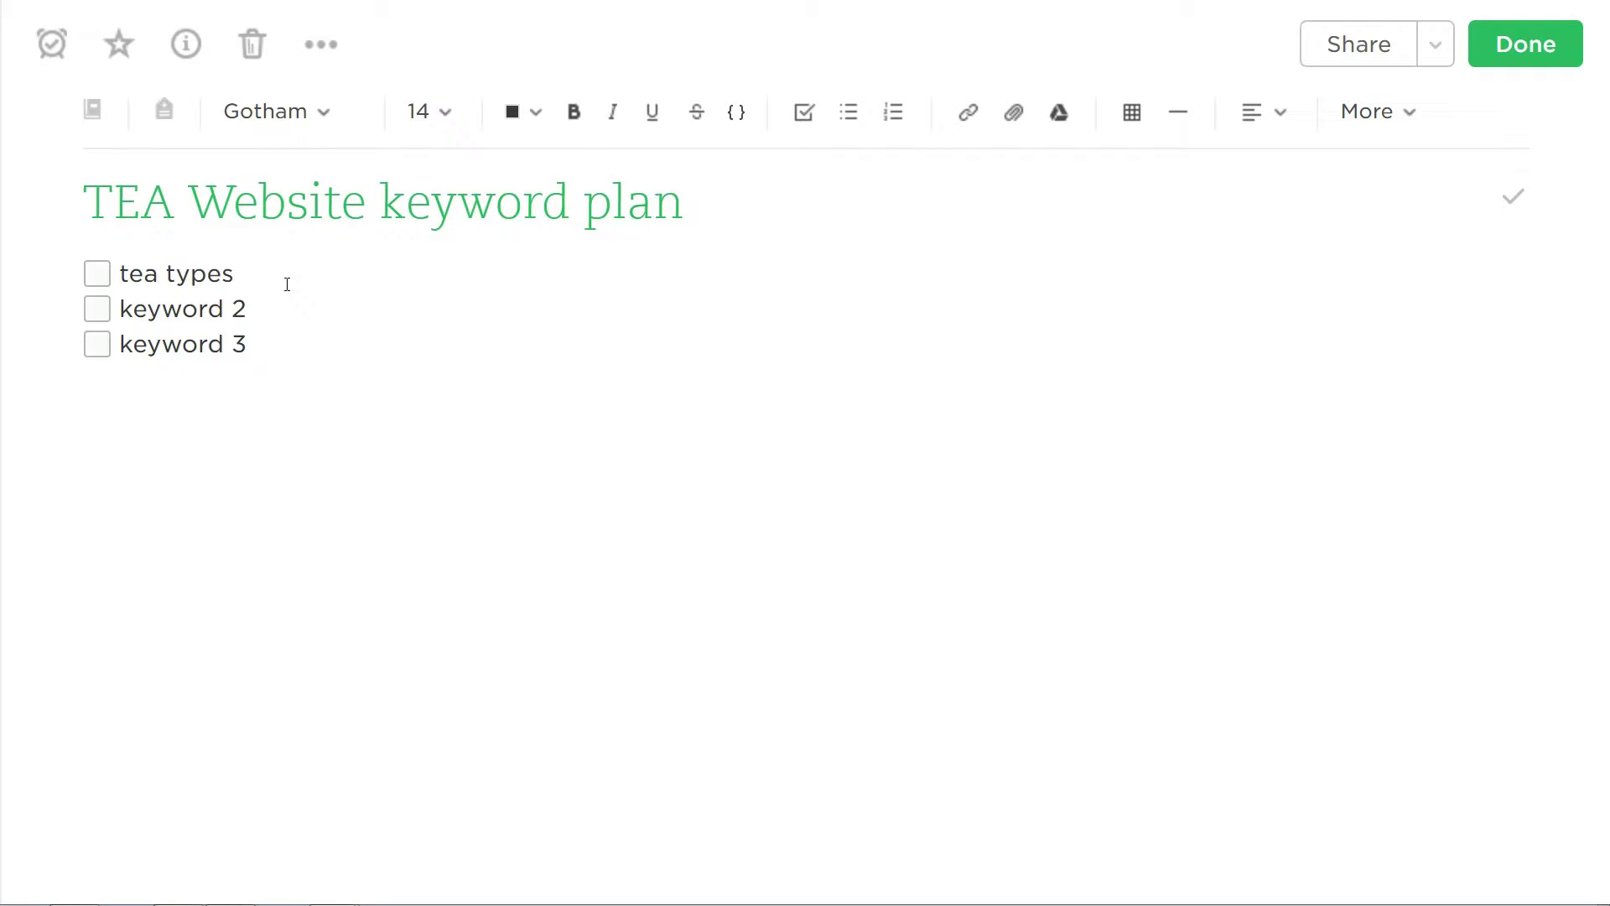
left_click_drag(123, 309, 252, 302)
type("tea brands")
left_click_drag(123, 346, 247, 358)
key("BackSpace")
type("tea benefit")
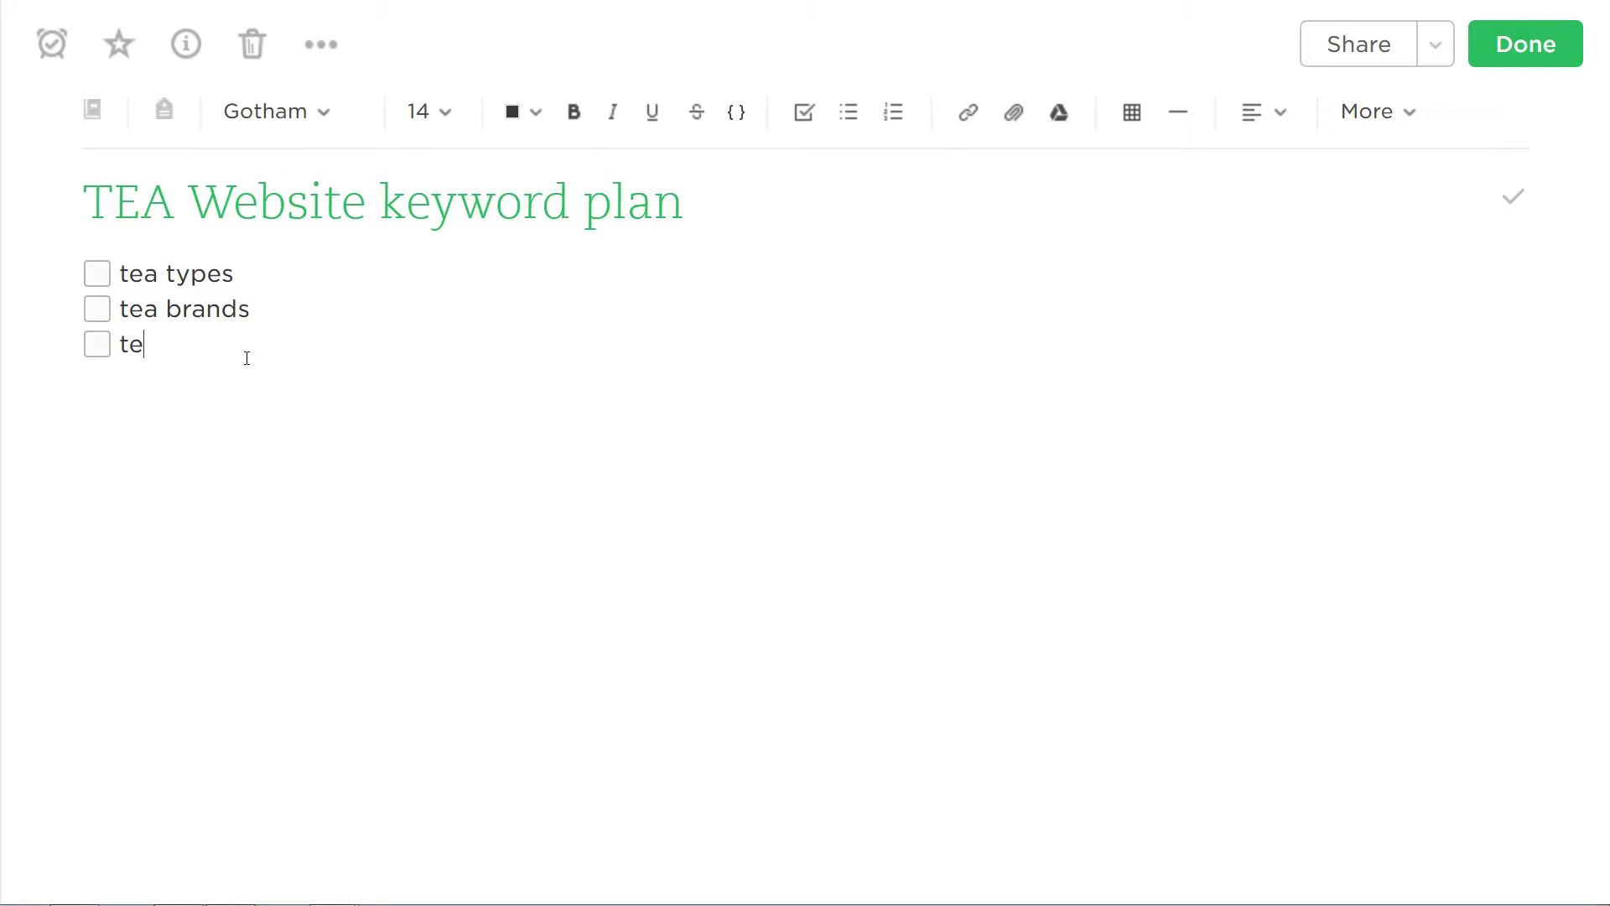
type("s")
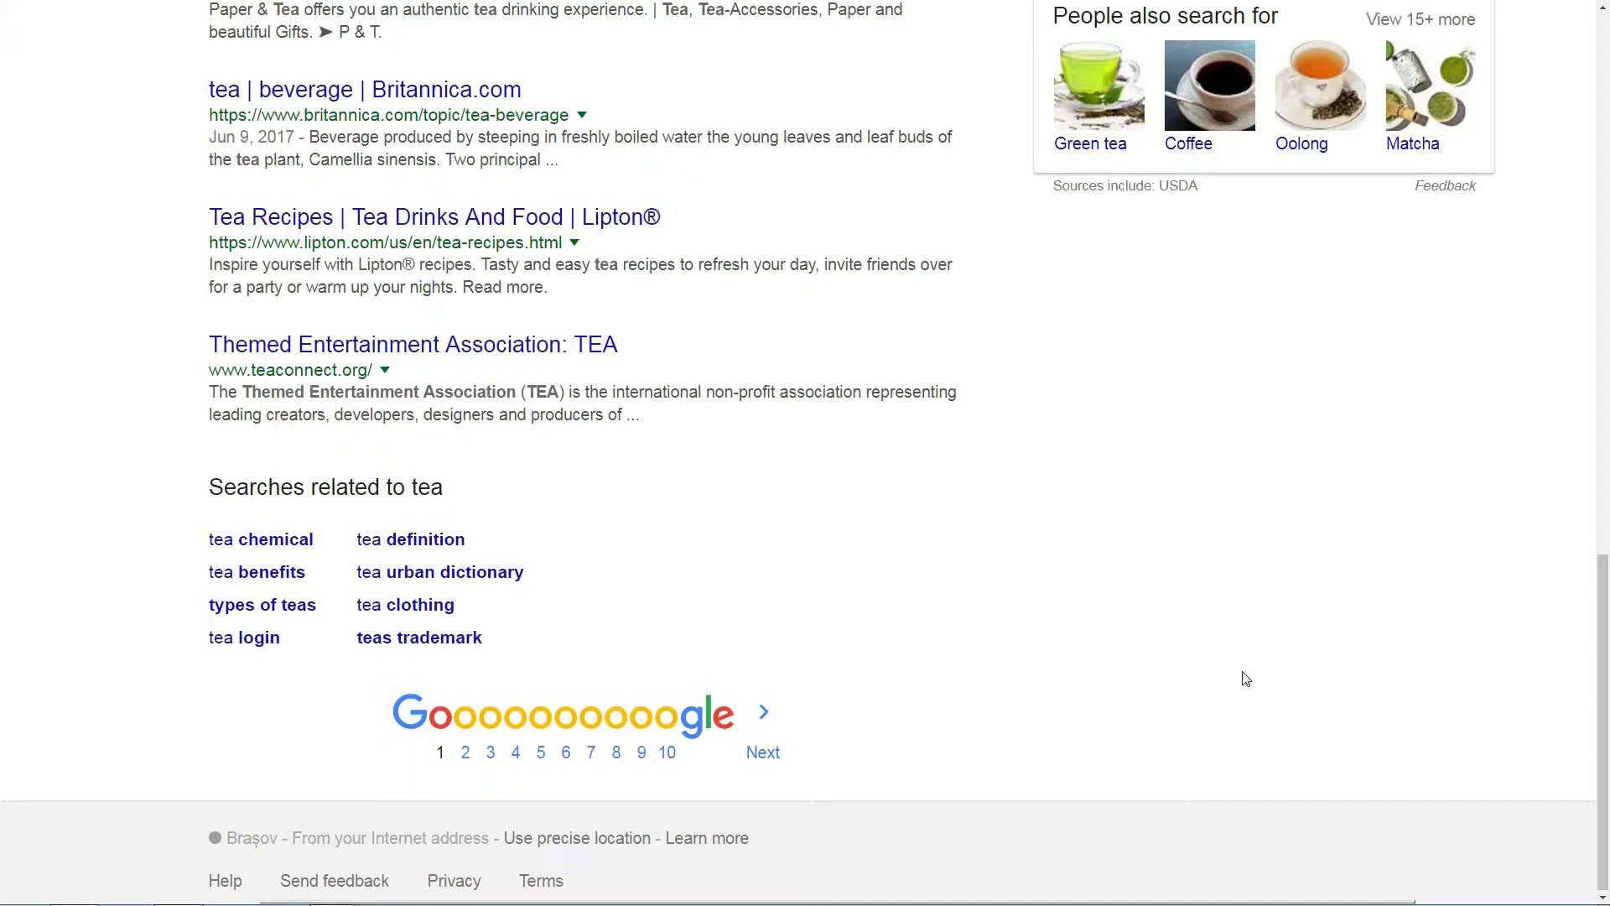
Replace the query with 'types of teas', run it, and scroll through the results
scroll(1243, 679, "up", 15)
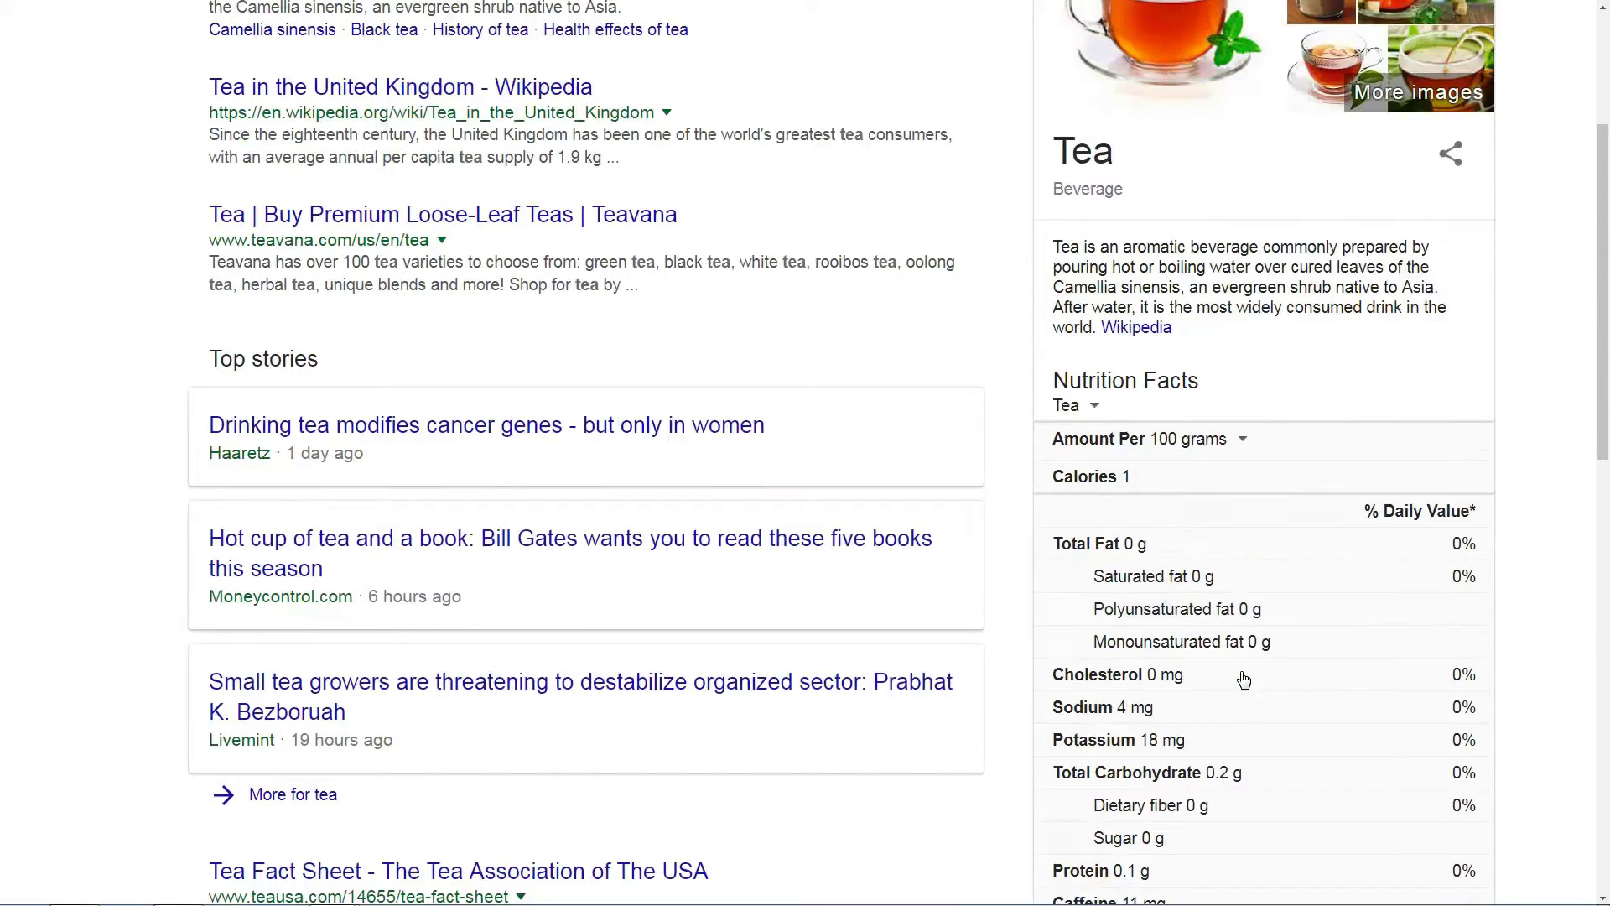
left_click(280, 53)
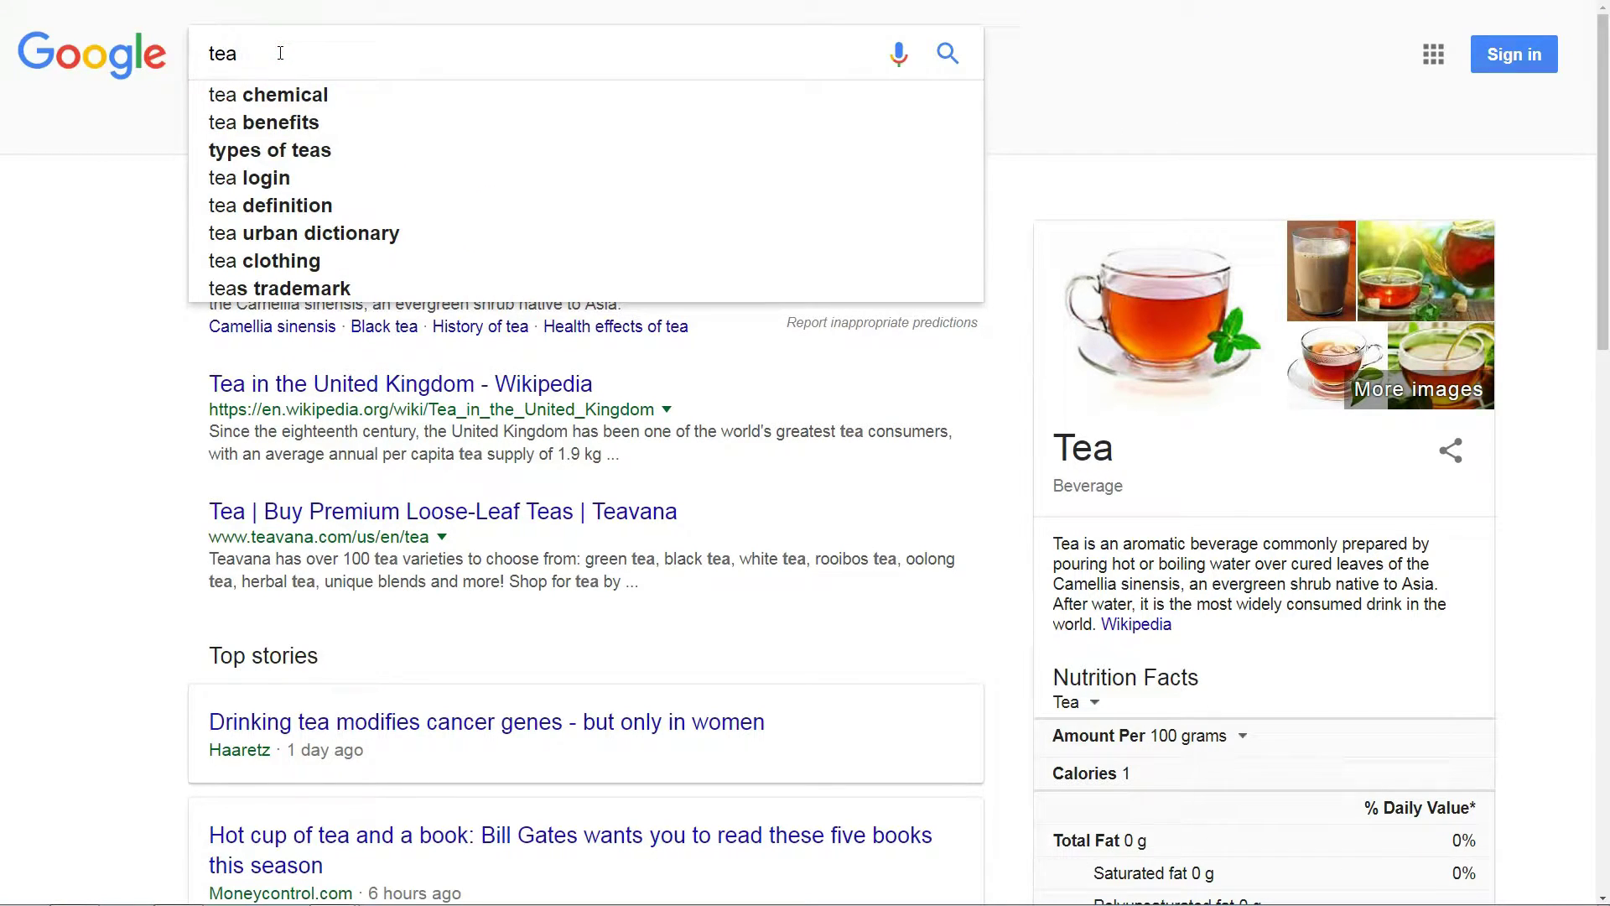
key("BackSpace")
key("BackSpace")
key("BackSpace")
type("typ")
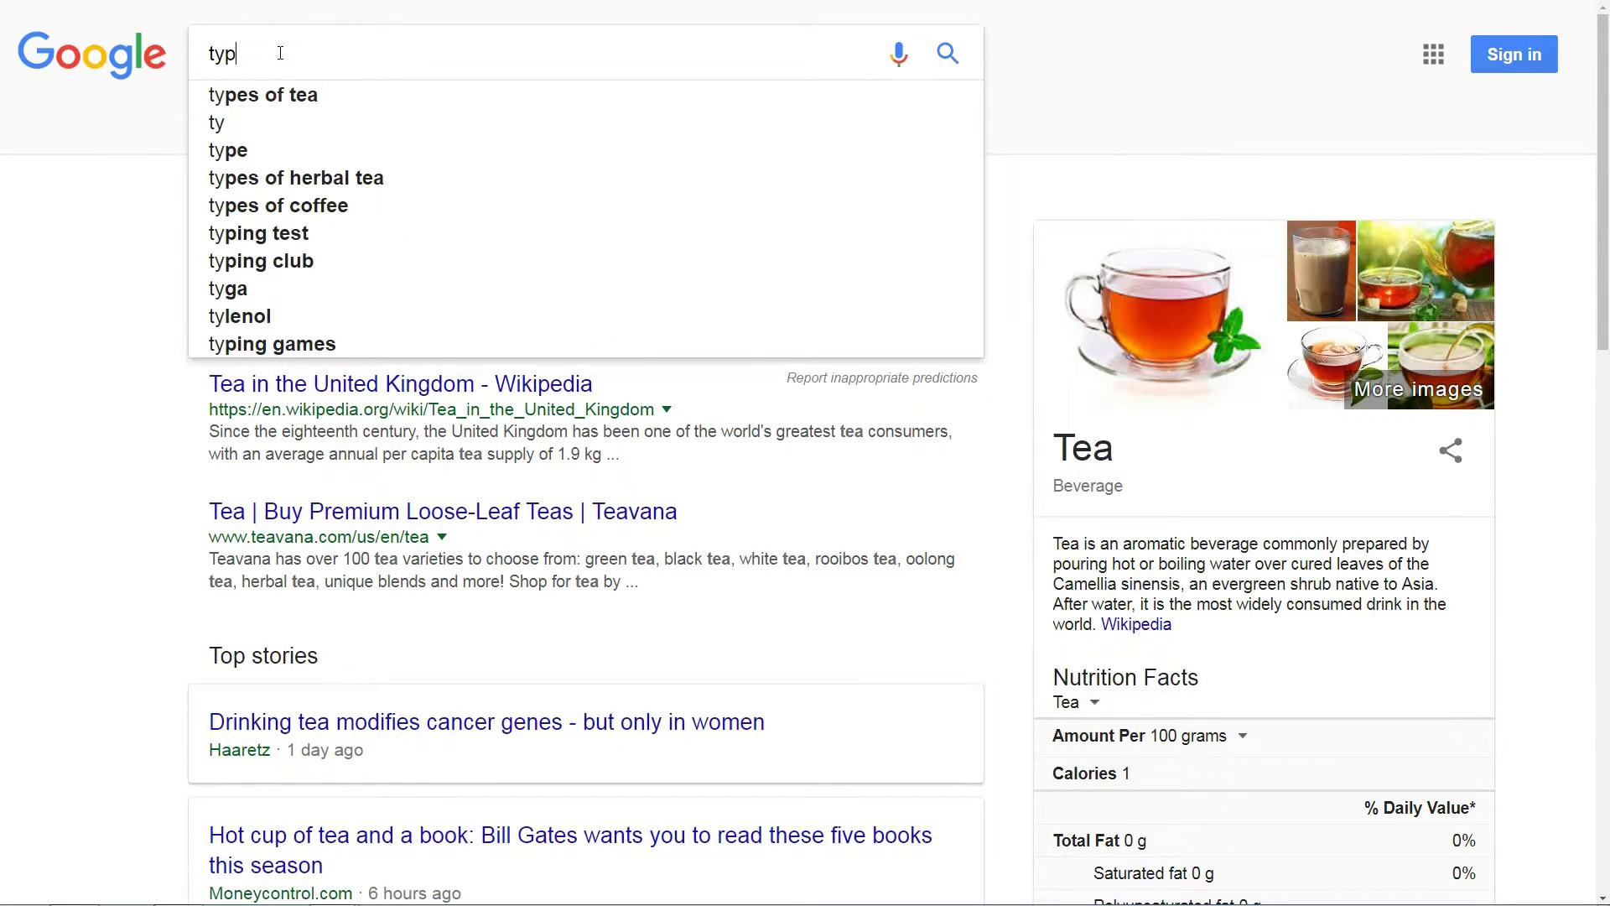
type("es of teas")
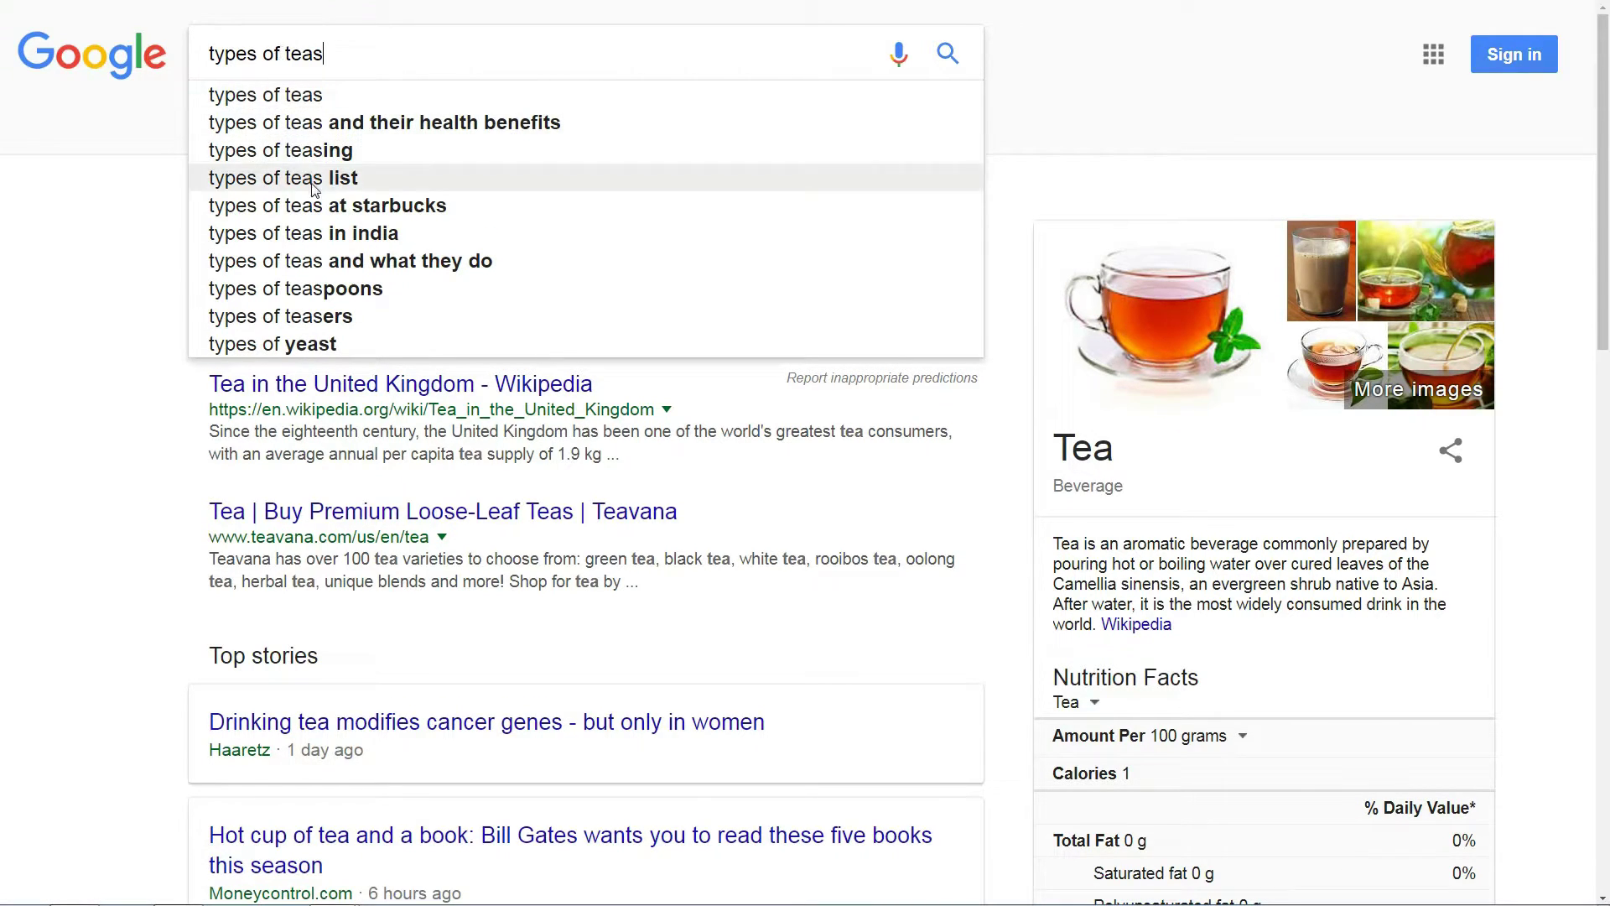
left_click(318, 101)
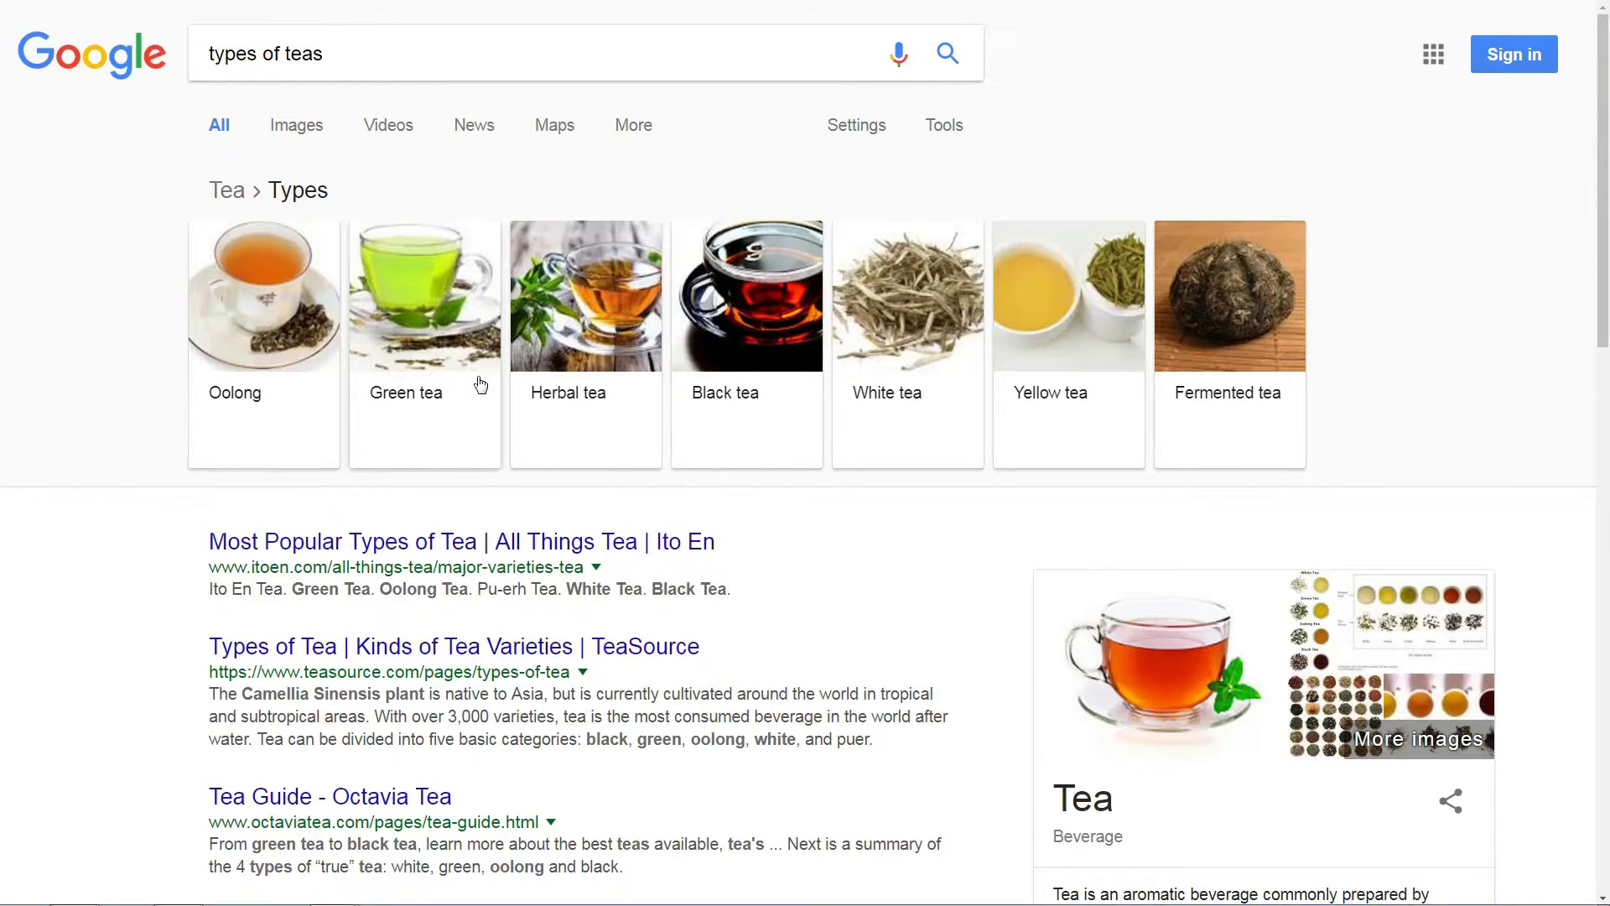
scroll(478, 386, "down", 15)
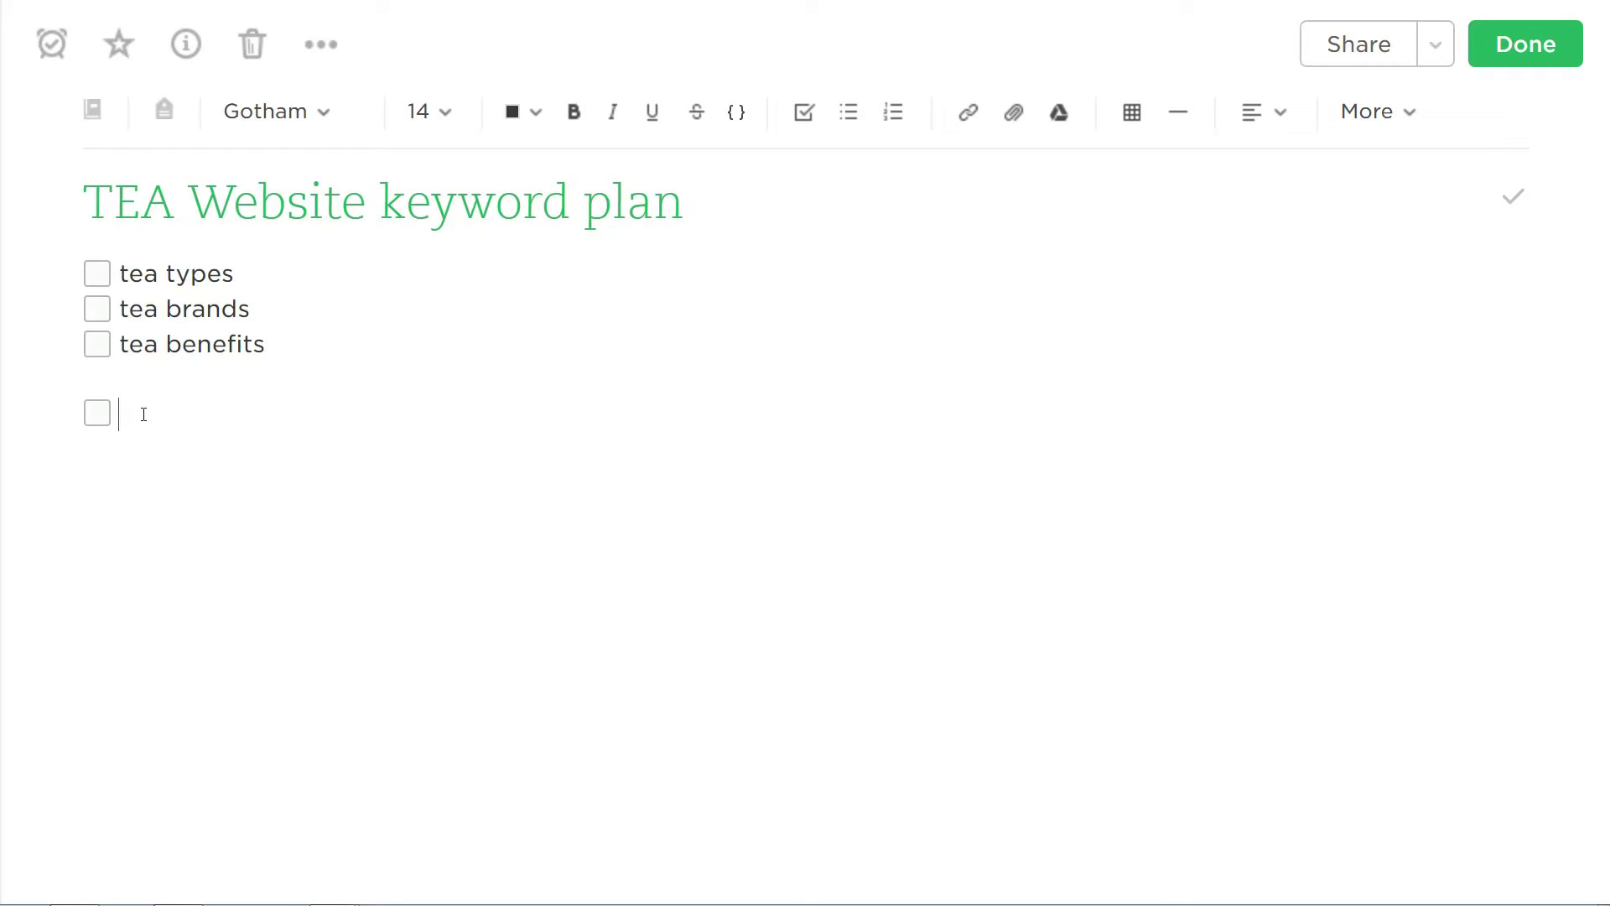
Add Green Tea, Herbal Tea, Fruit Teea and Yellow Tea as new checklist items
type("Green Tea")
key("Return")
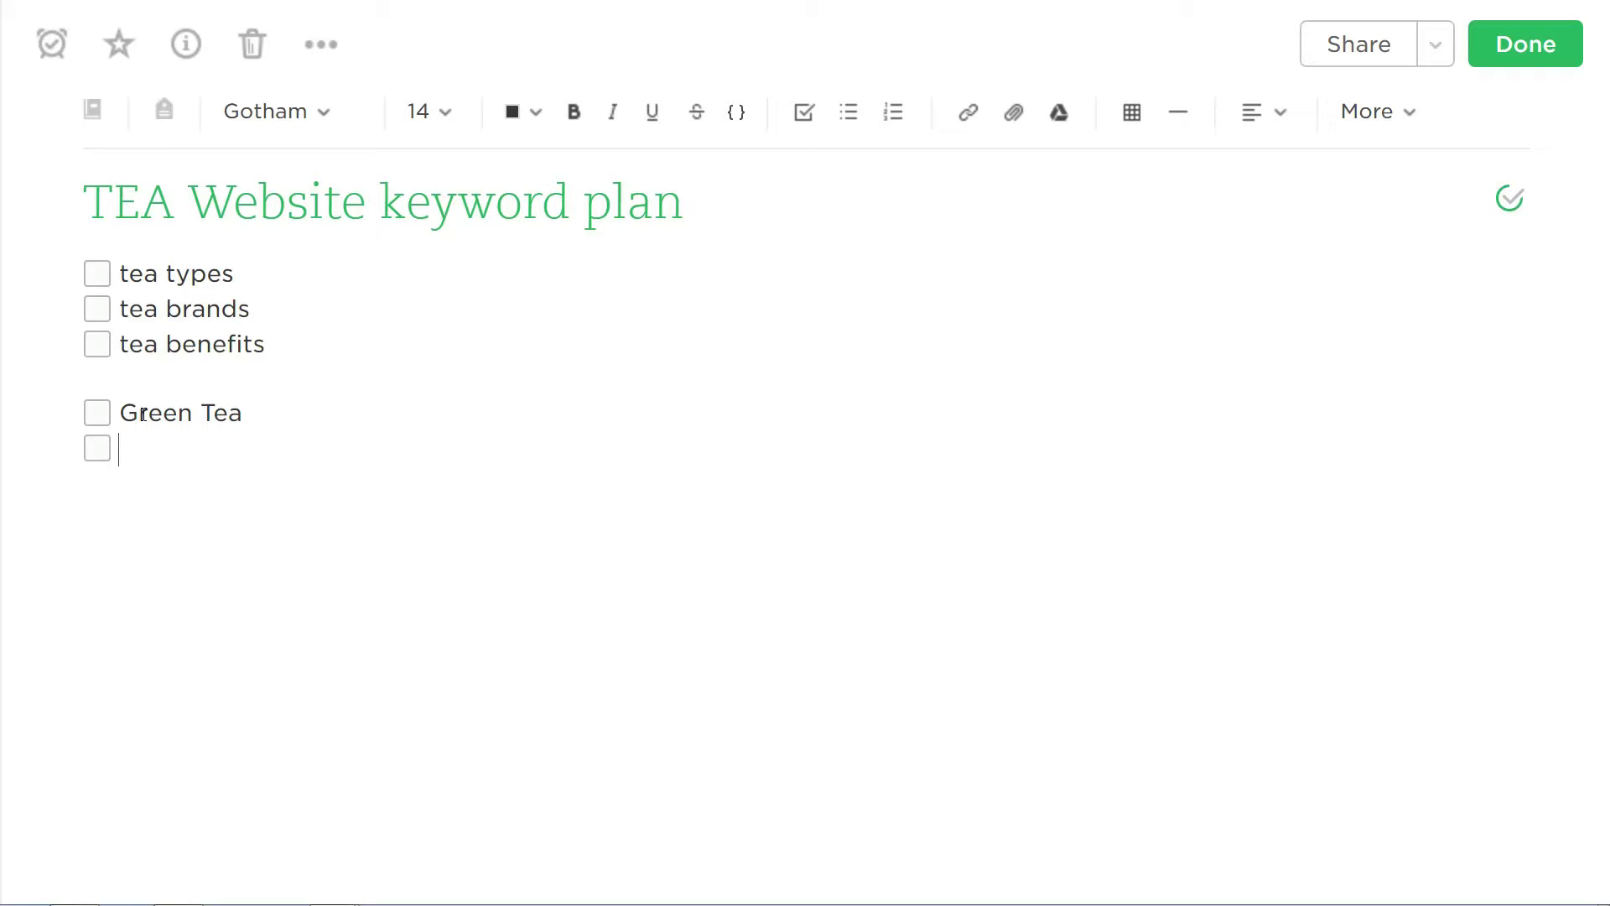
type("Herbal Tea")
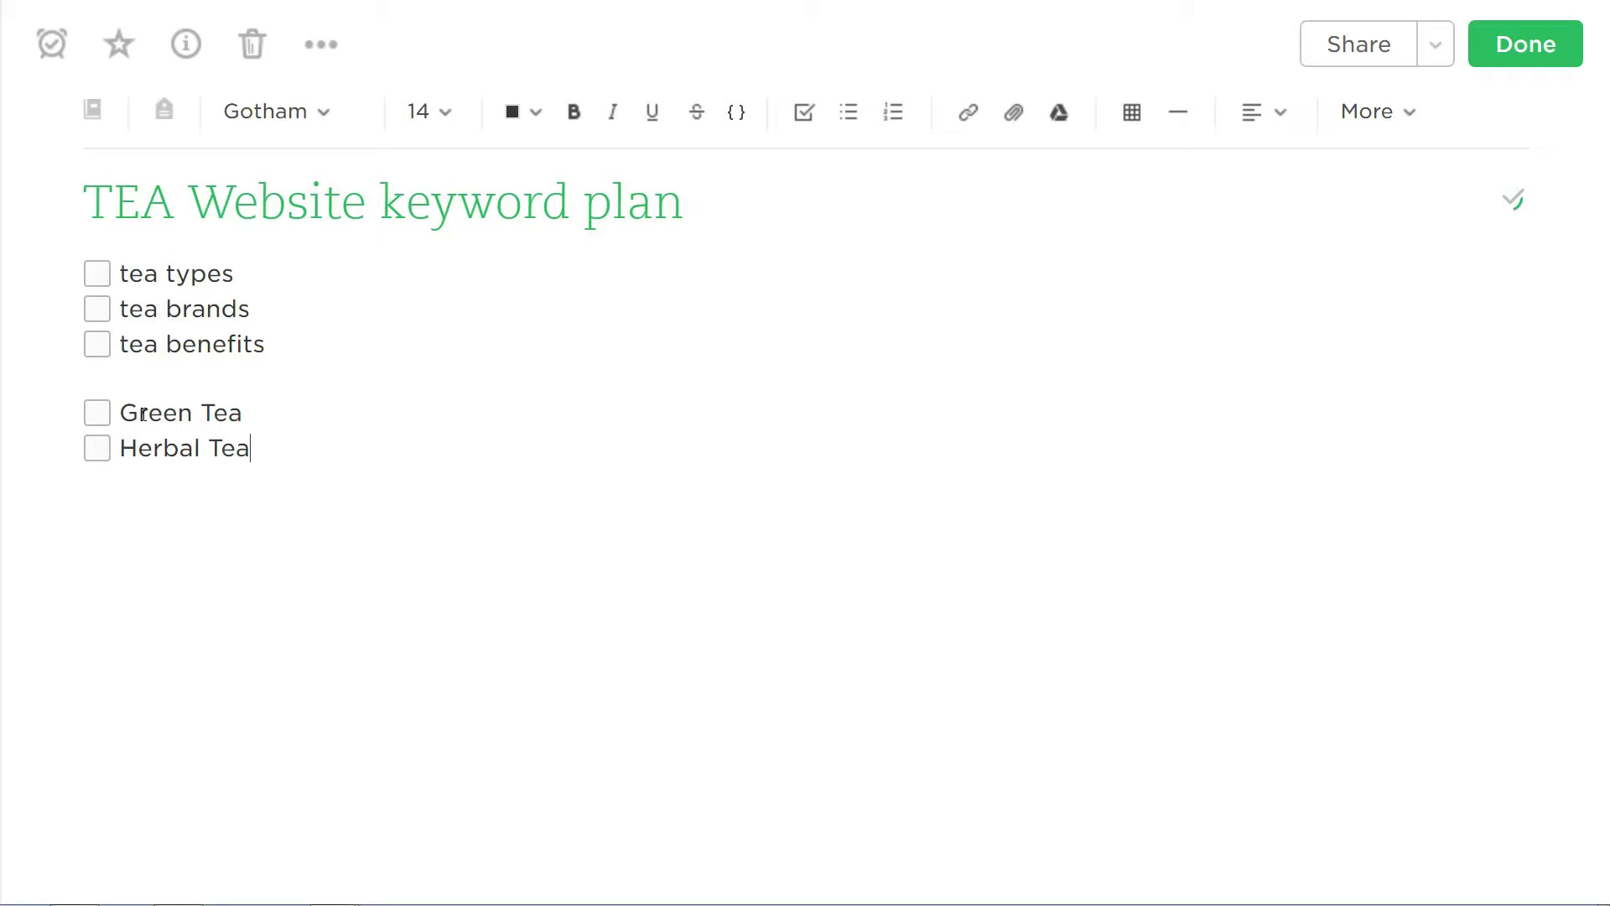
key("Return")
type("Fruit Tee")
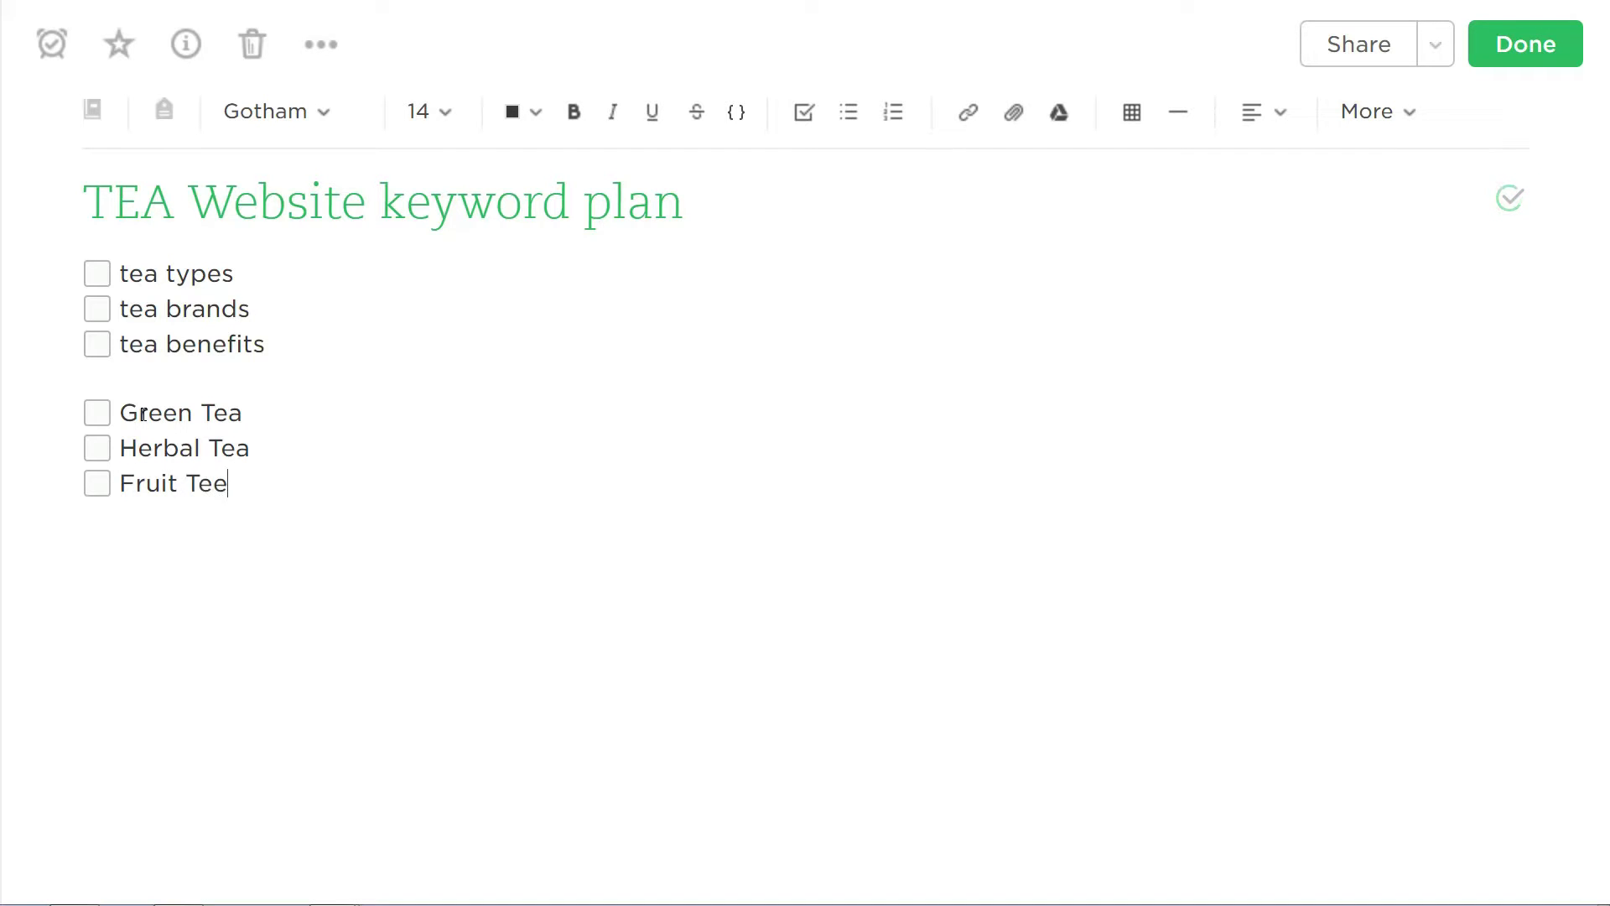
type("a")
key("Return")
type("Yeall")
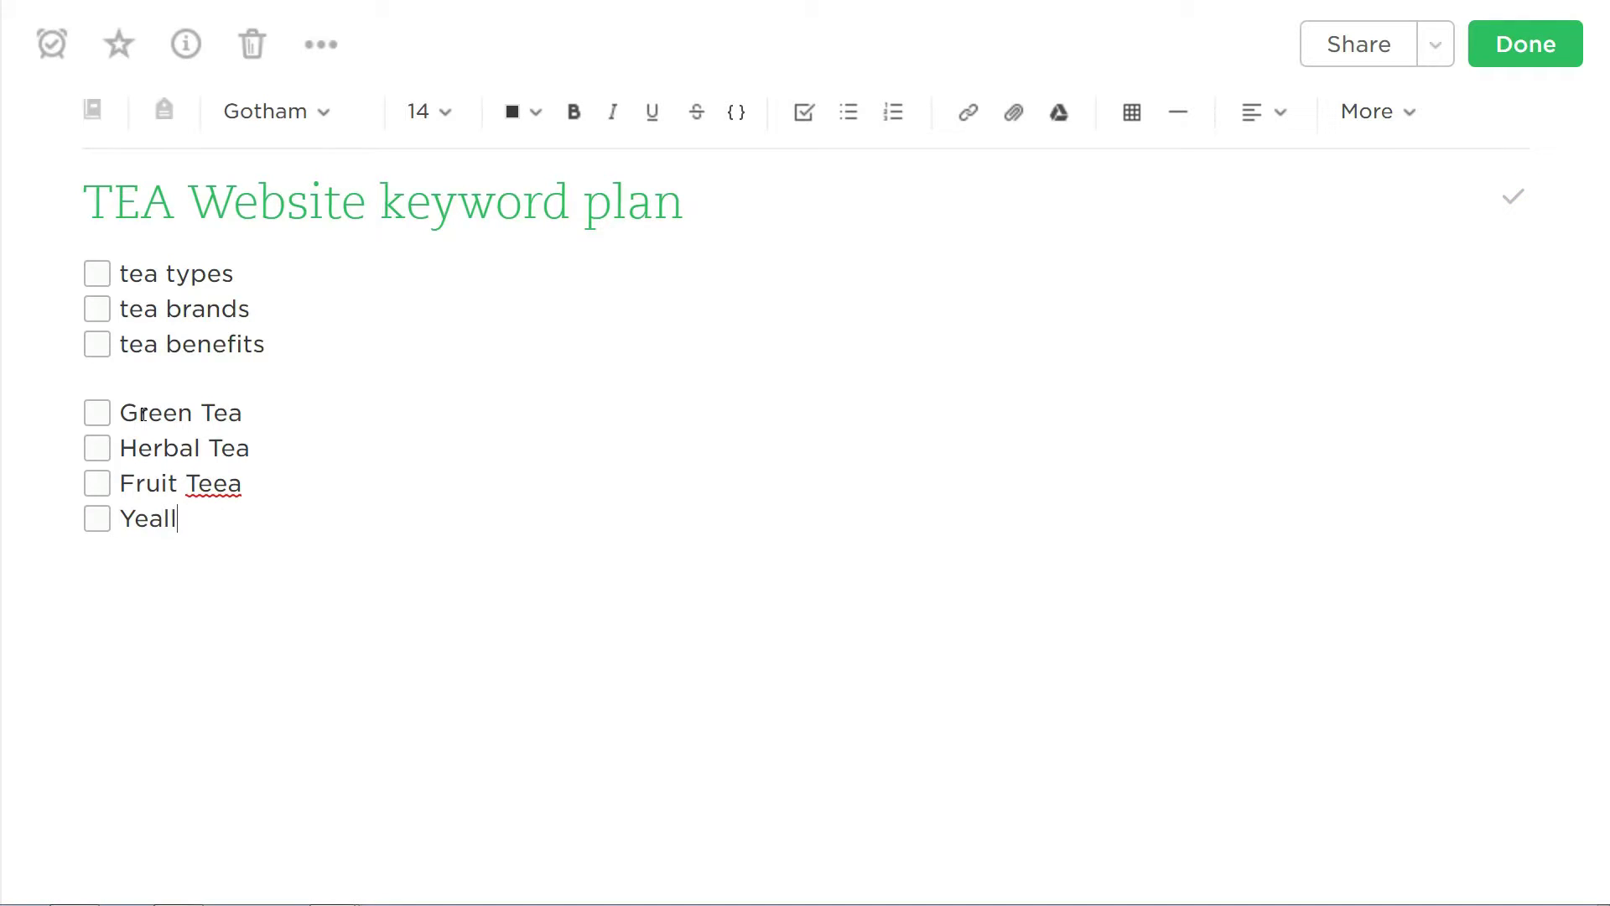
key("BackSpace")
key("BackSpace")
key("BackSpace")
type("llow Tea")
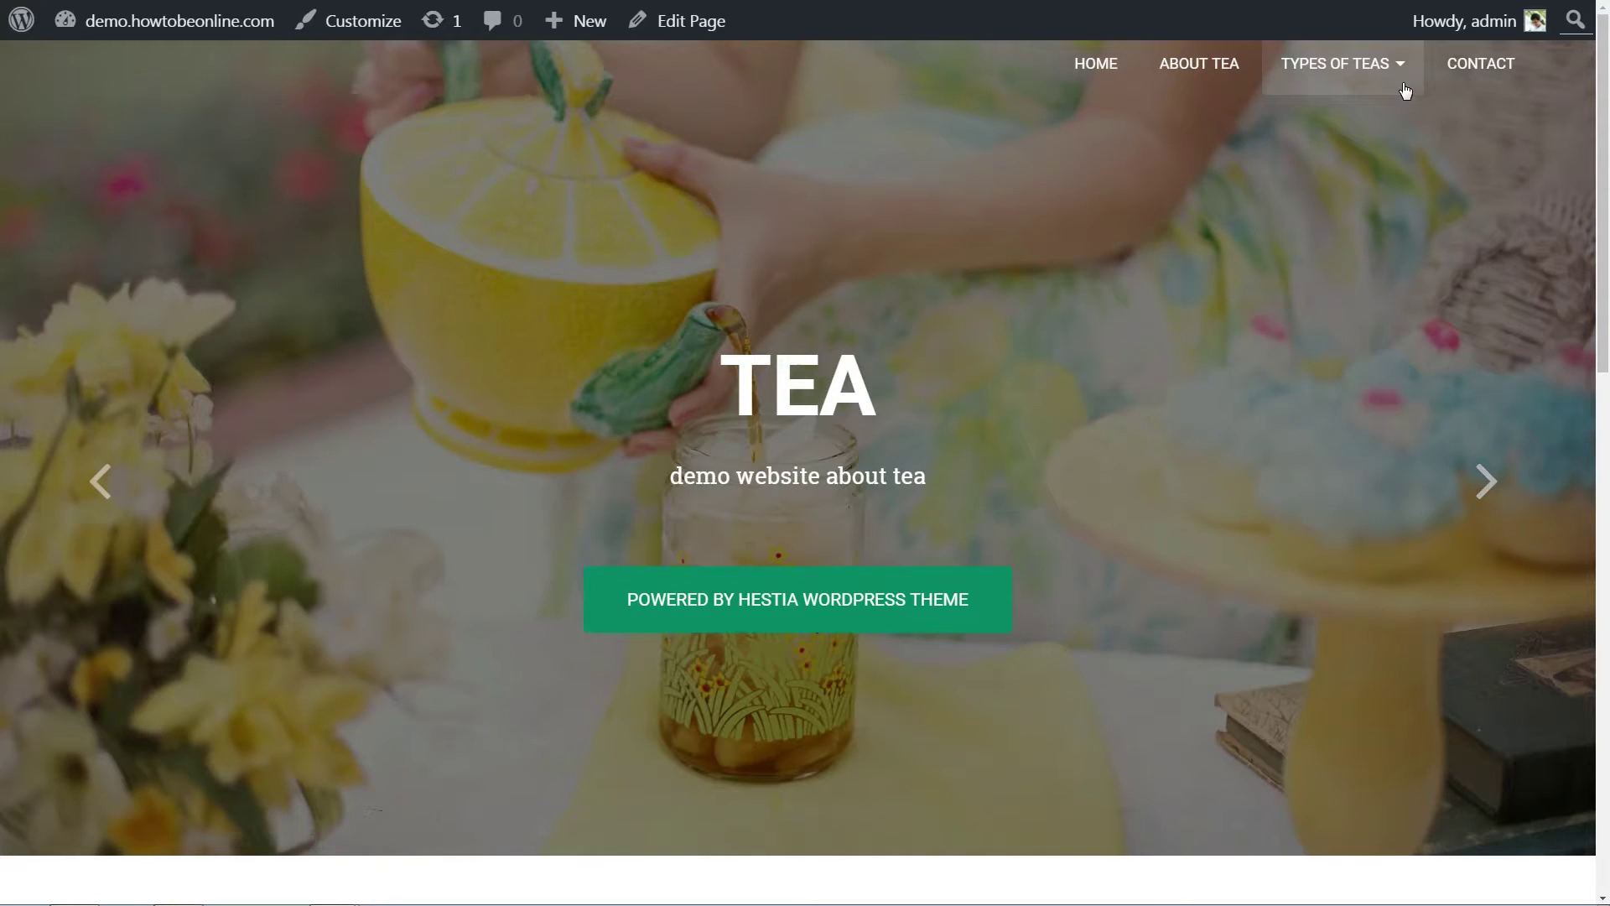
Check the Types of Teas submenu items, then bring up the site Customizer
left_click(1398, 75)
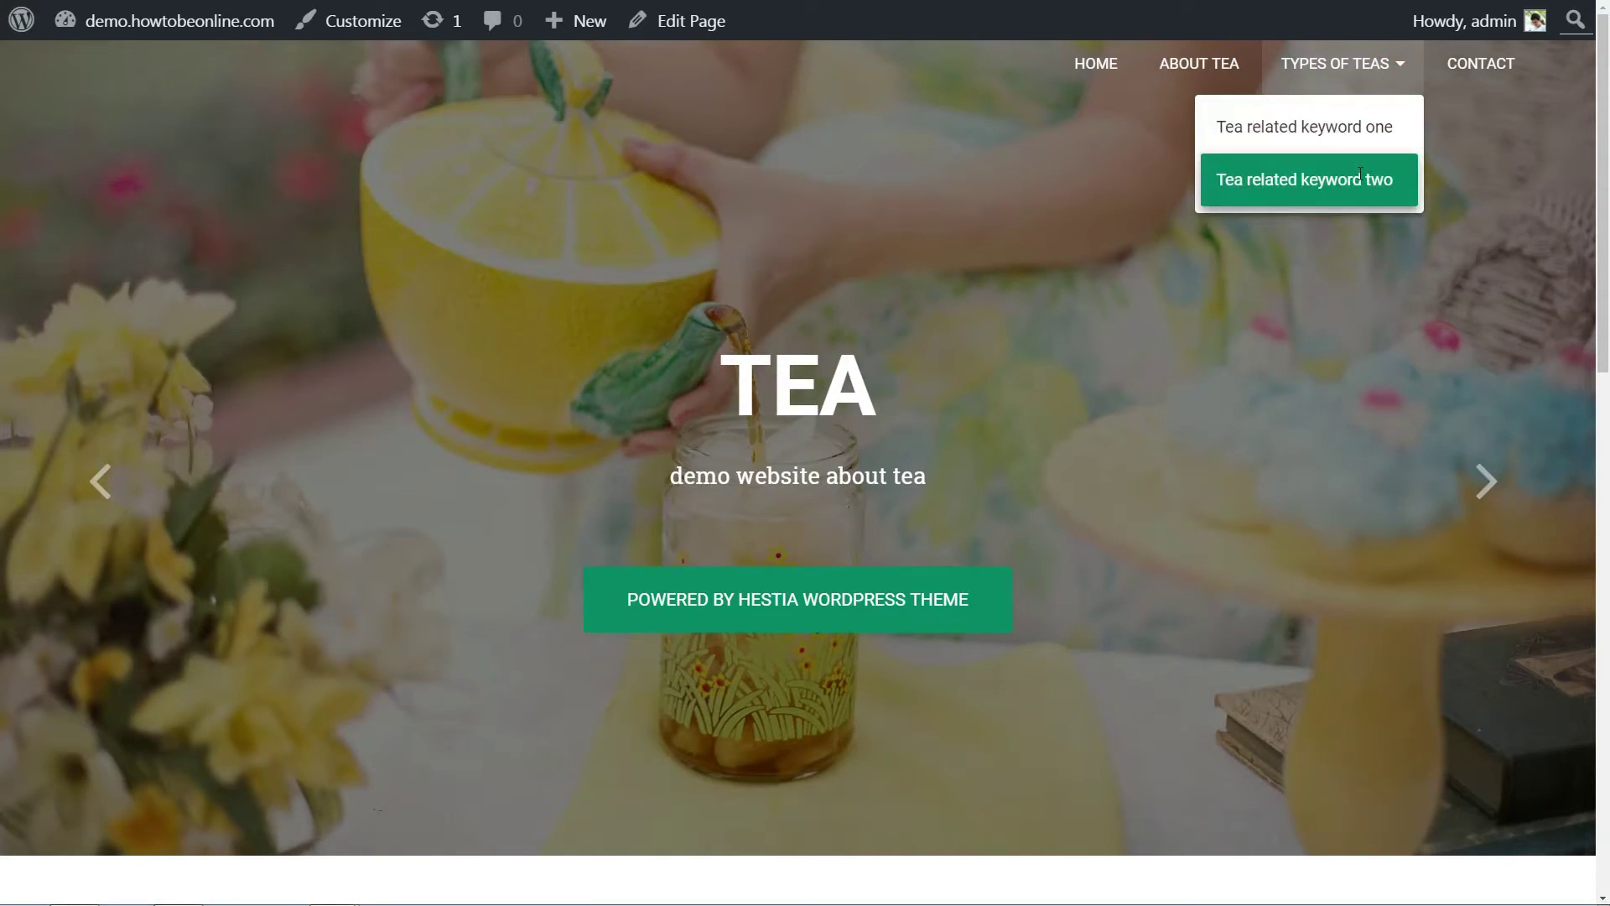
left_click(366, 25)
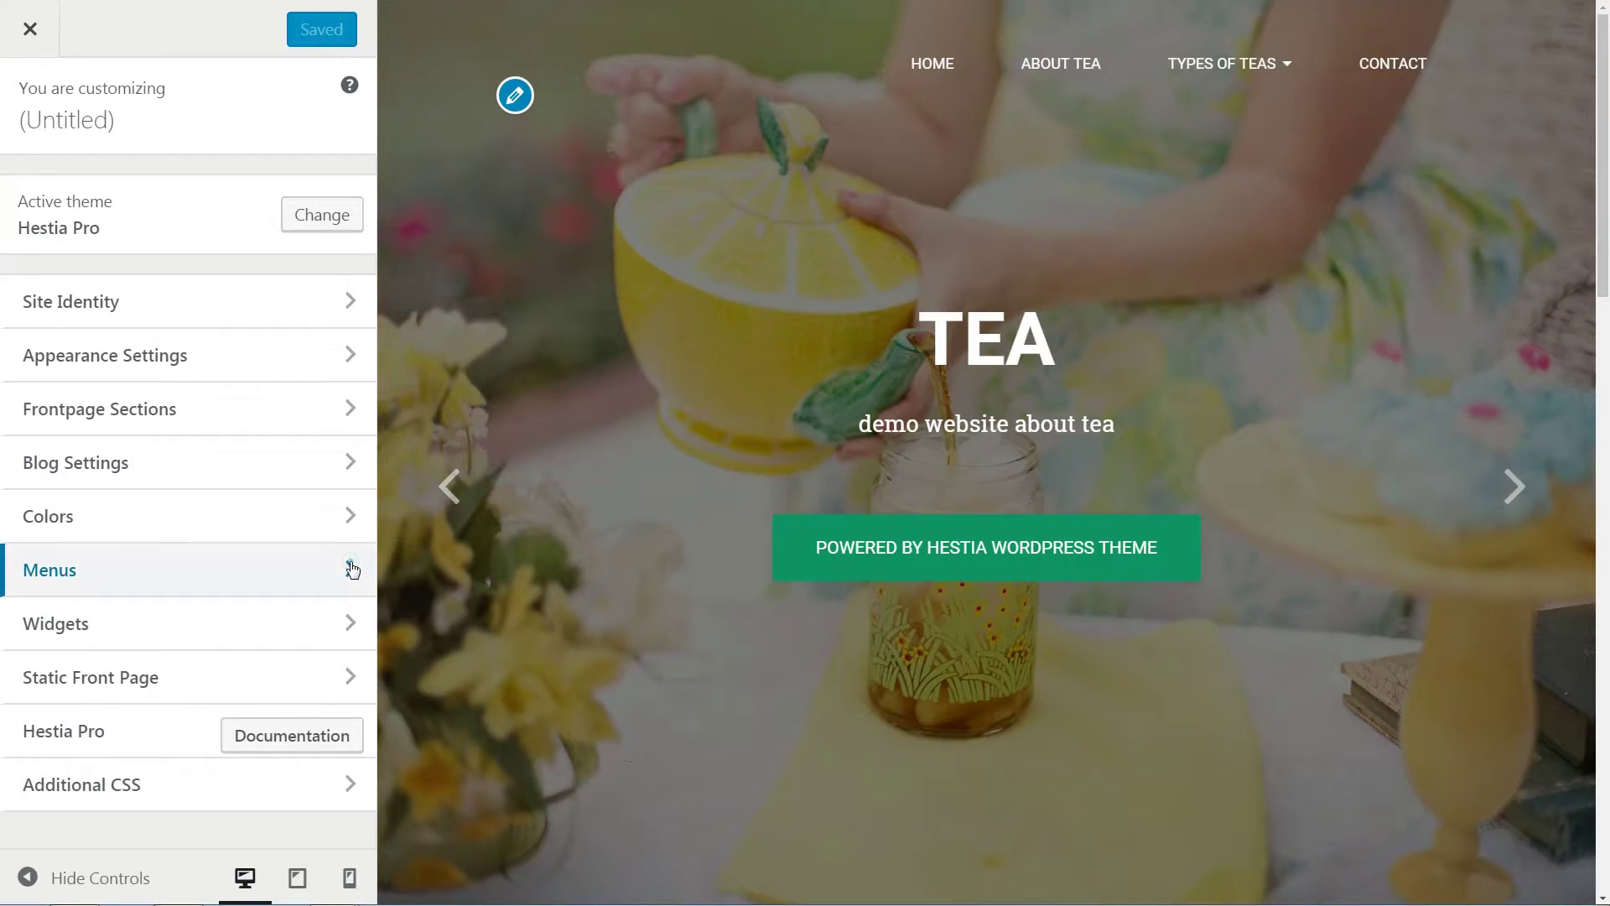
In the Customizer's main menu, relabel 'Tea related keyword one' as Green Tea
left_click(352, 569)
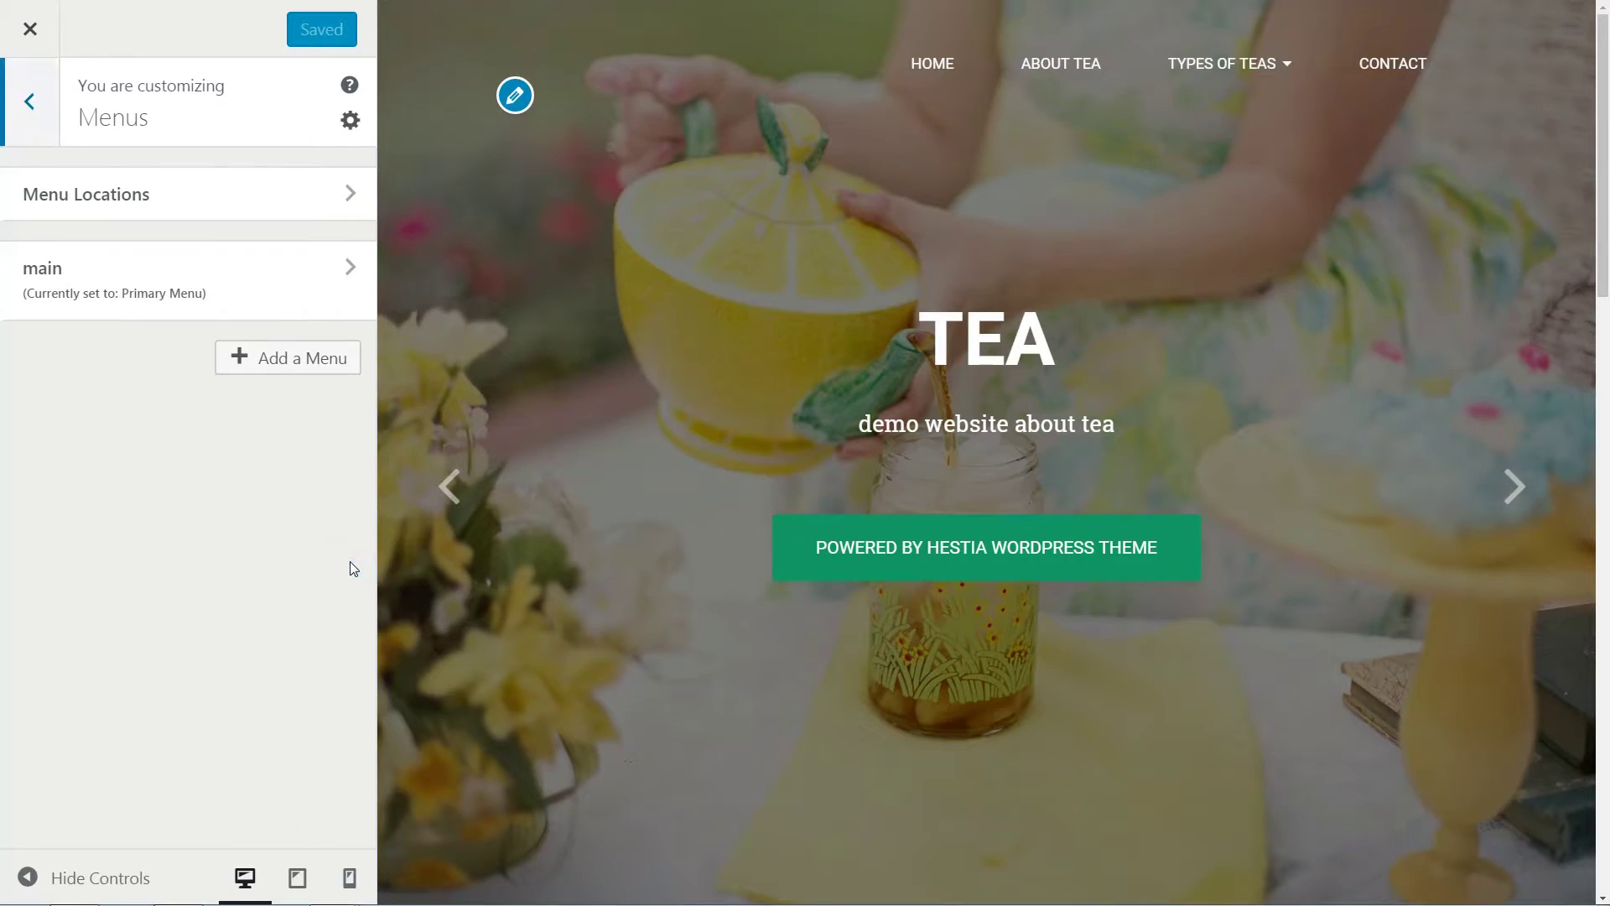
left_click(346, 270)
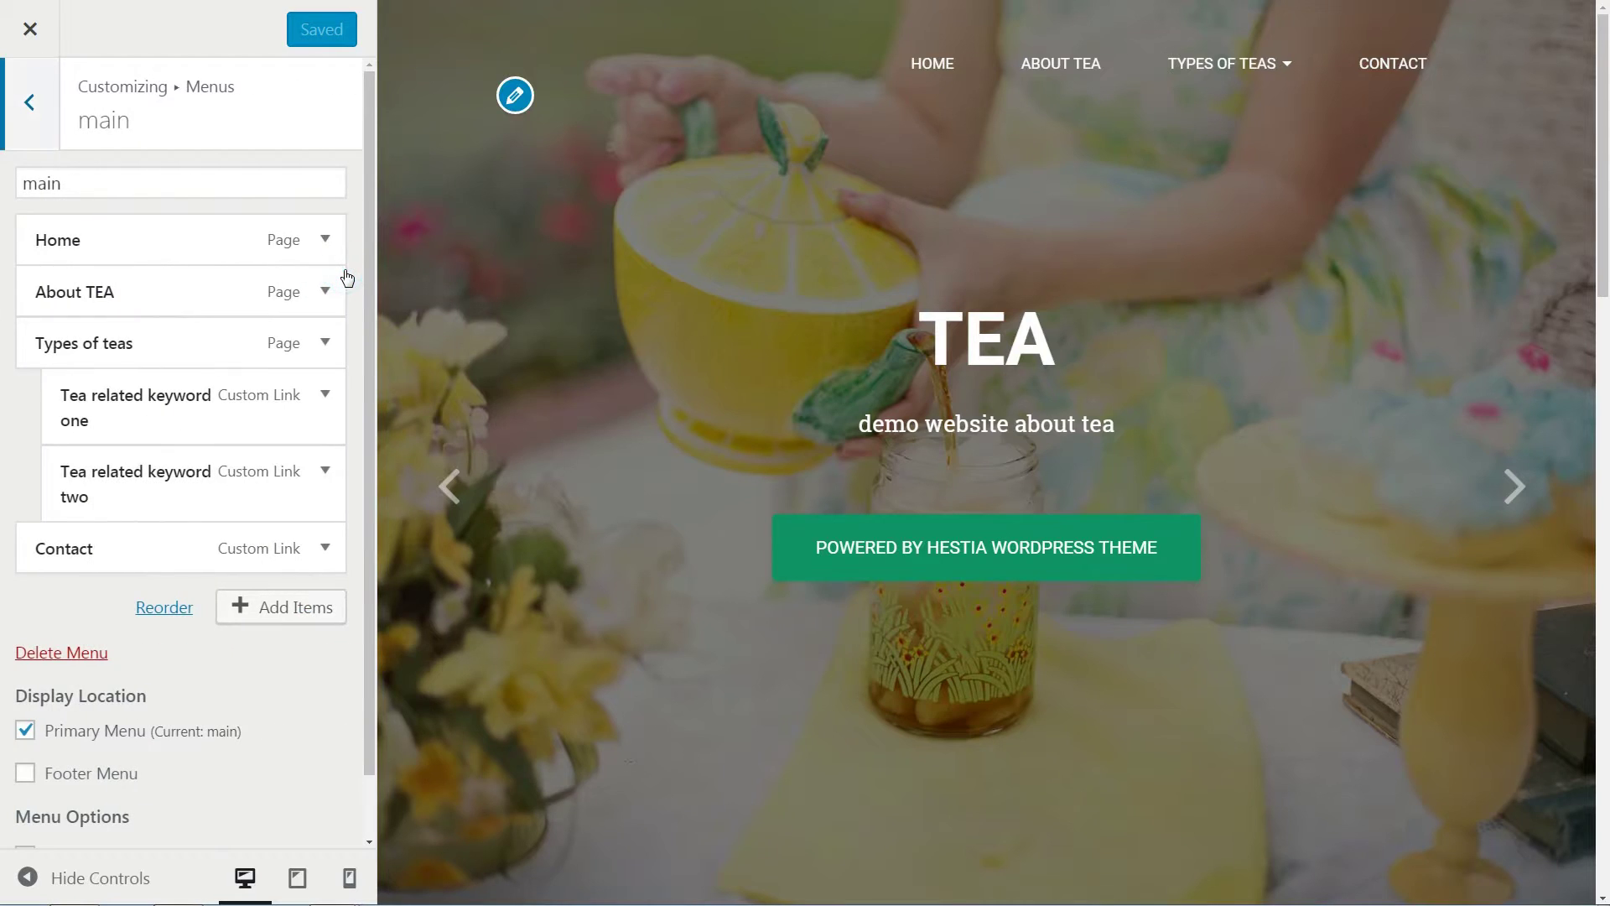
left_click(327, 395)
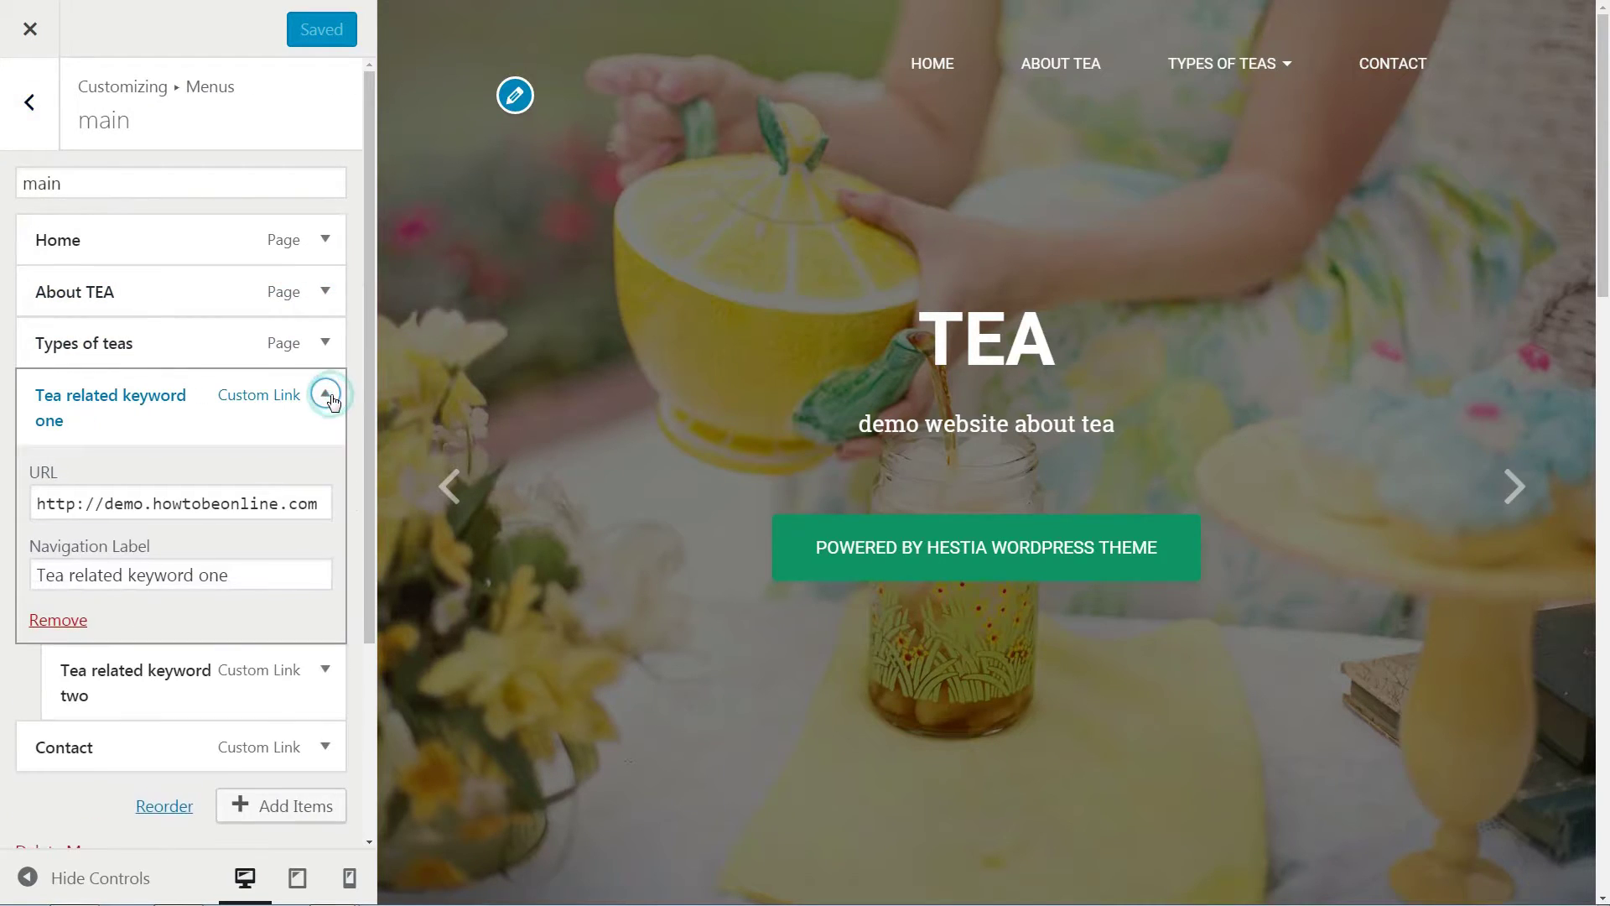
triple_click(245, 576)
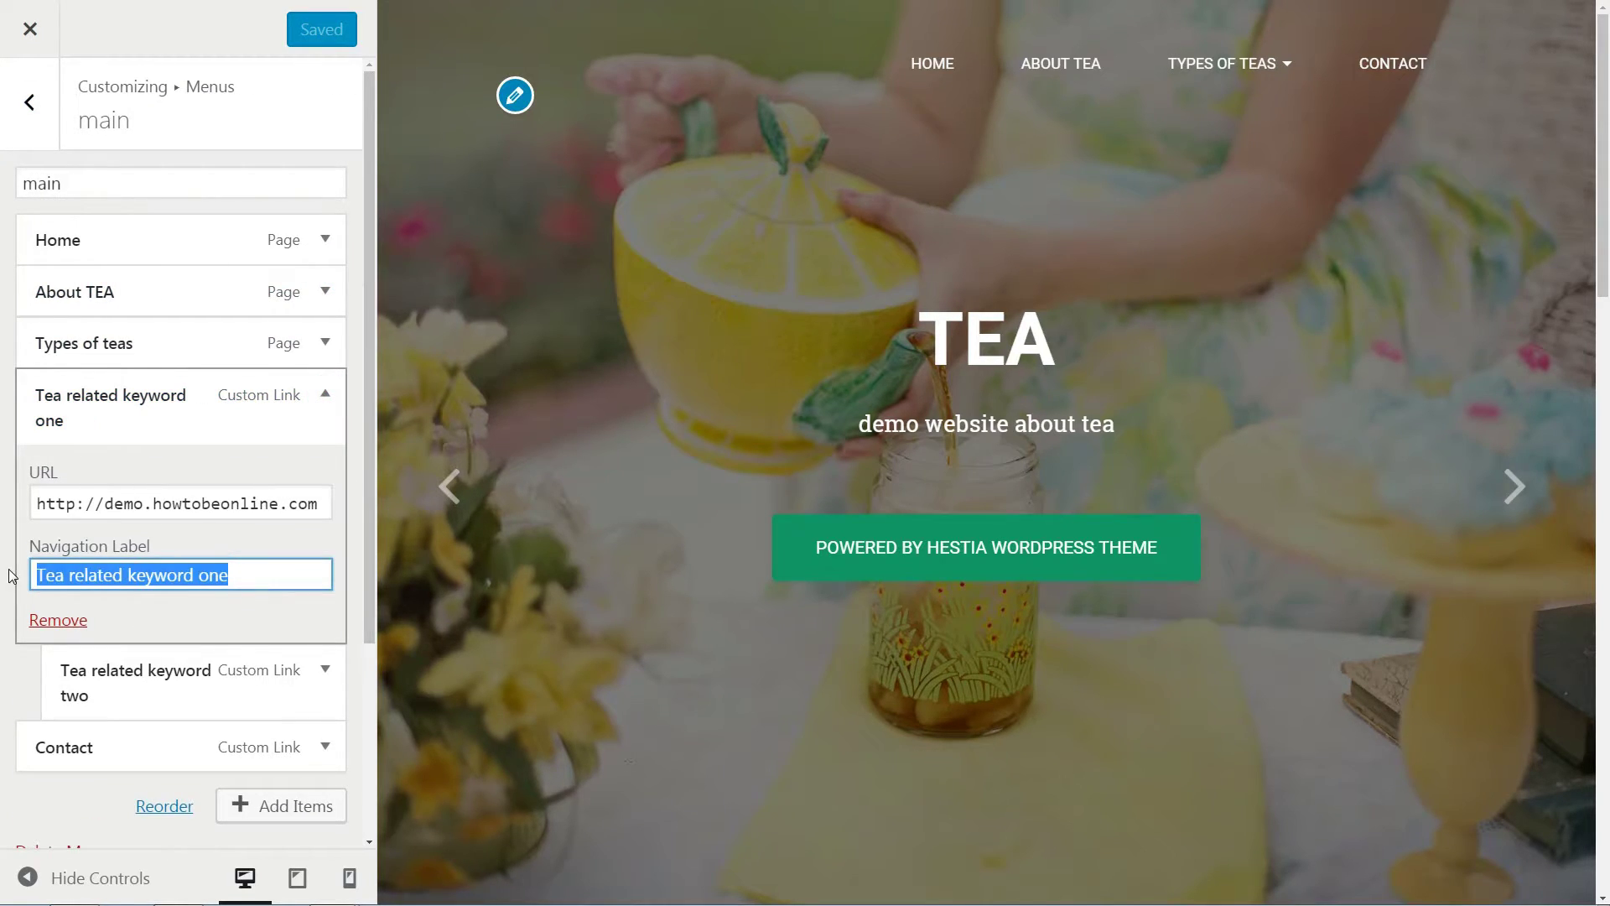
key("BackSpace")
type("Green T")
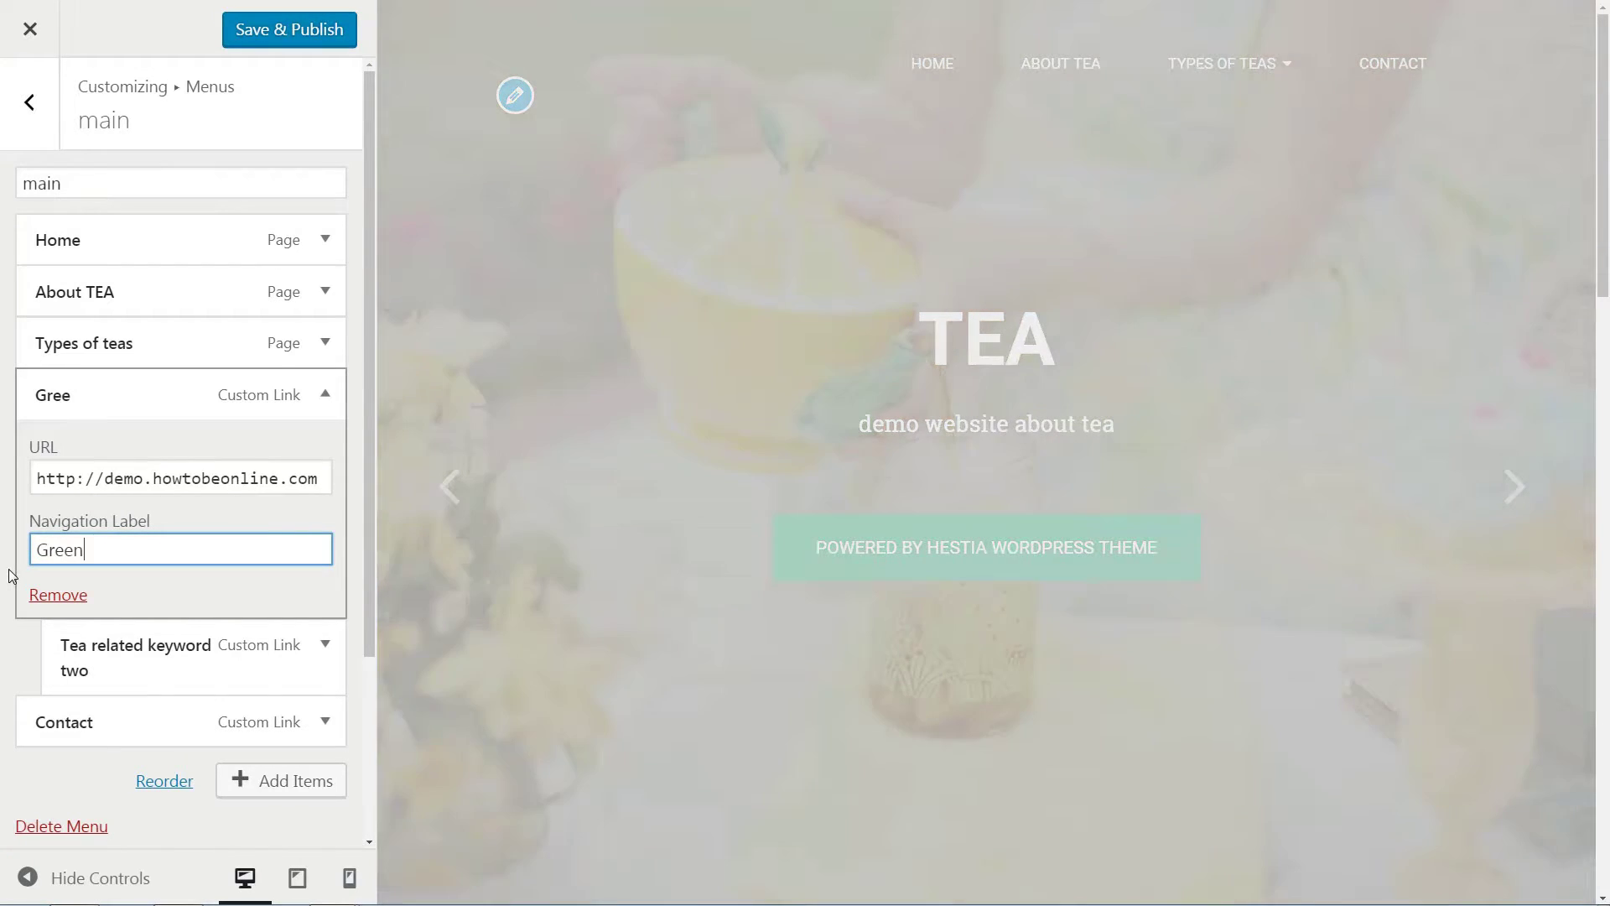
type("ea")
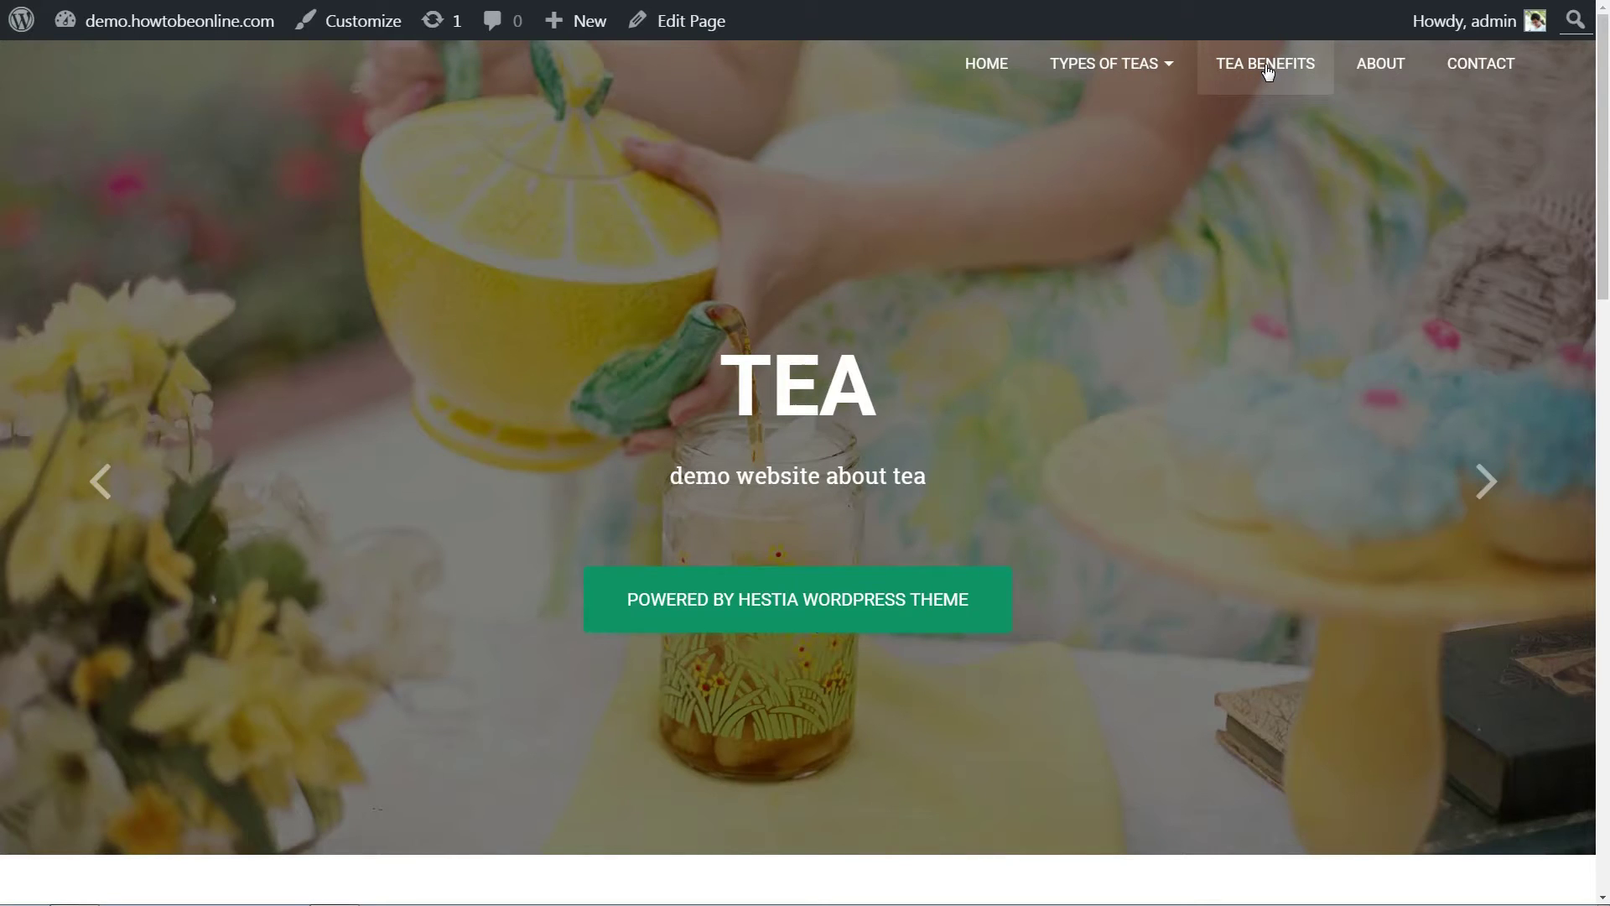
left_click(1265, 64)
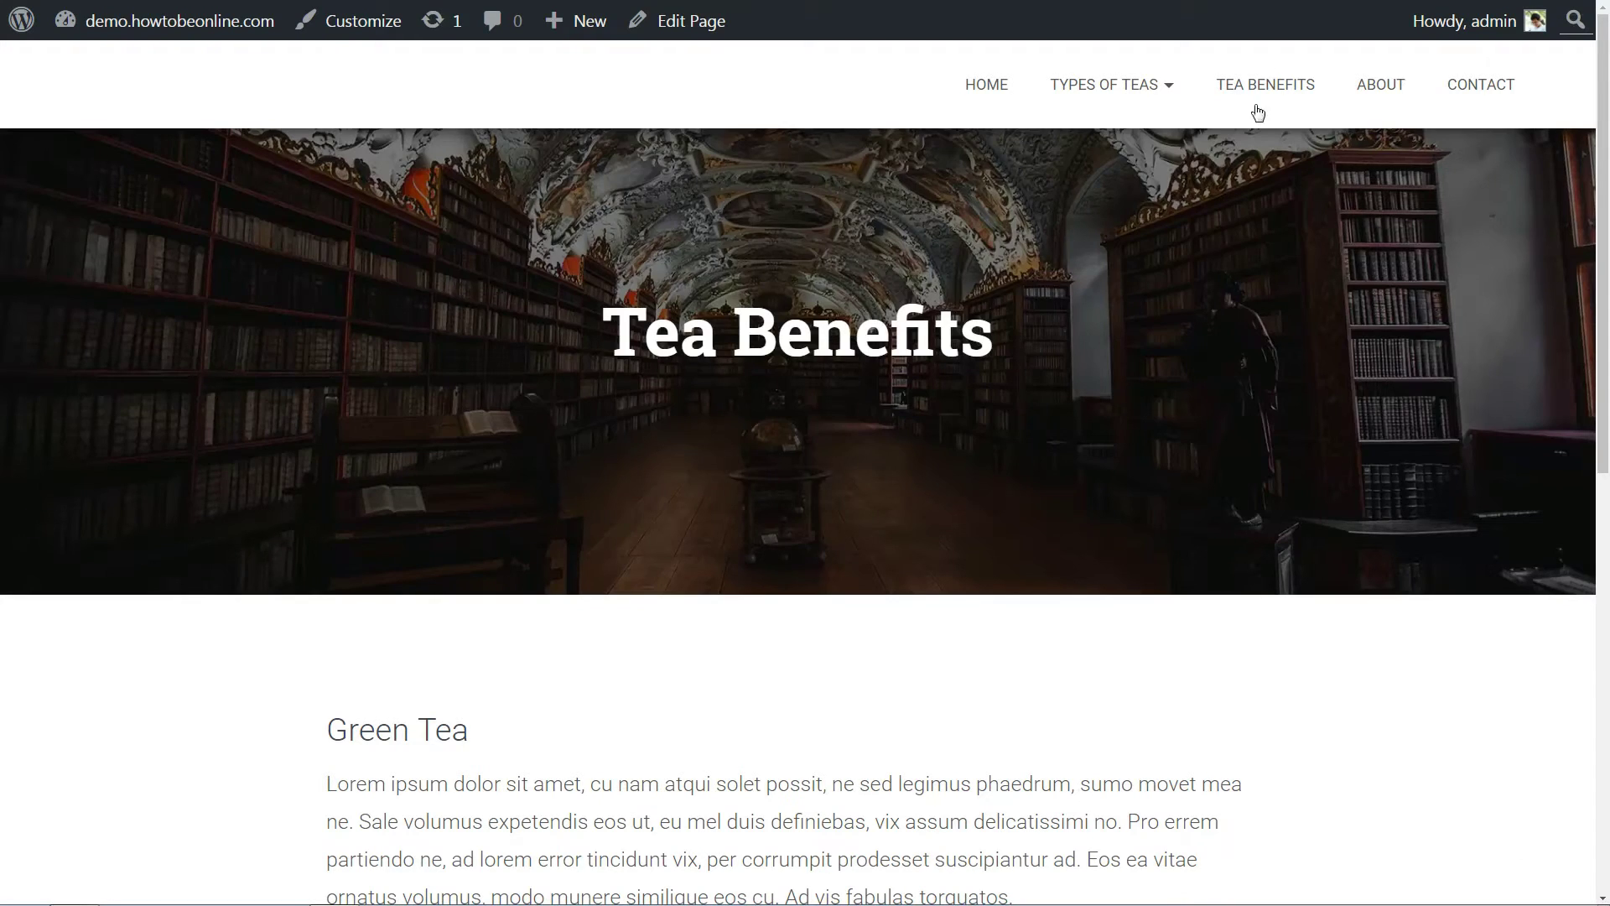
scroll(1159, 527, "down", 5)
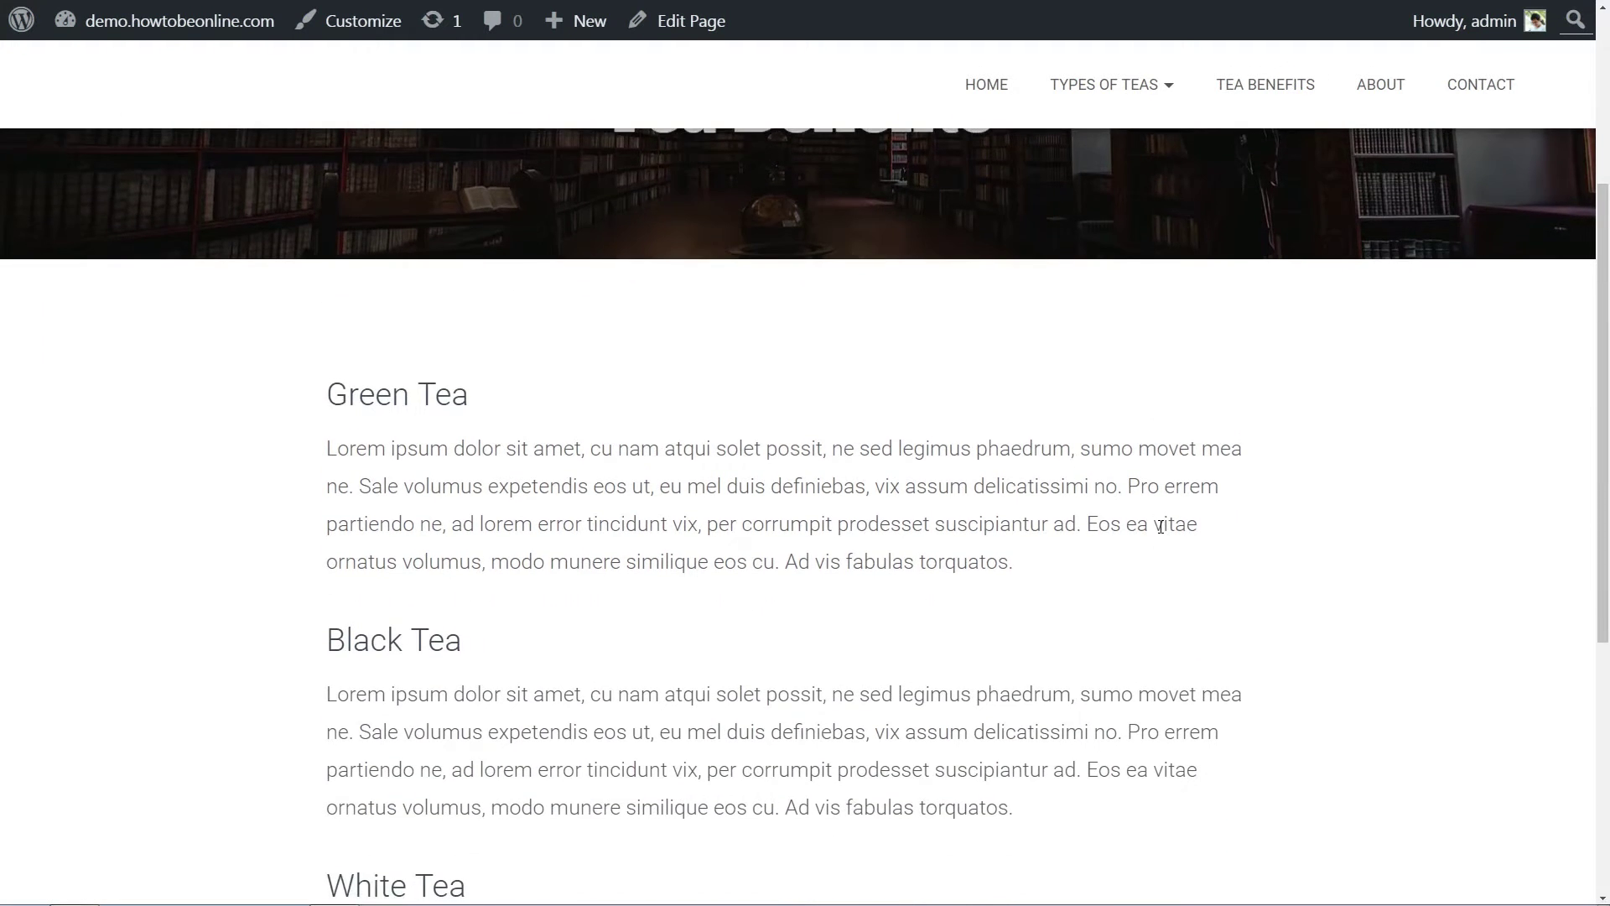
left_click(686, 22)
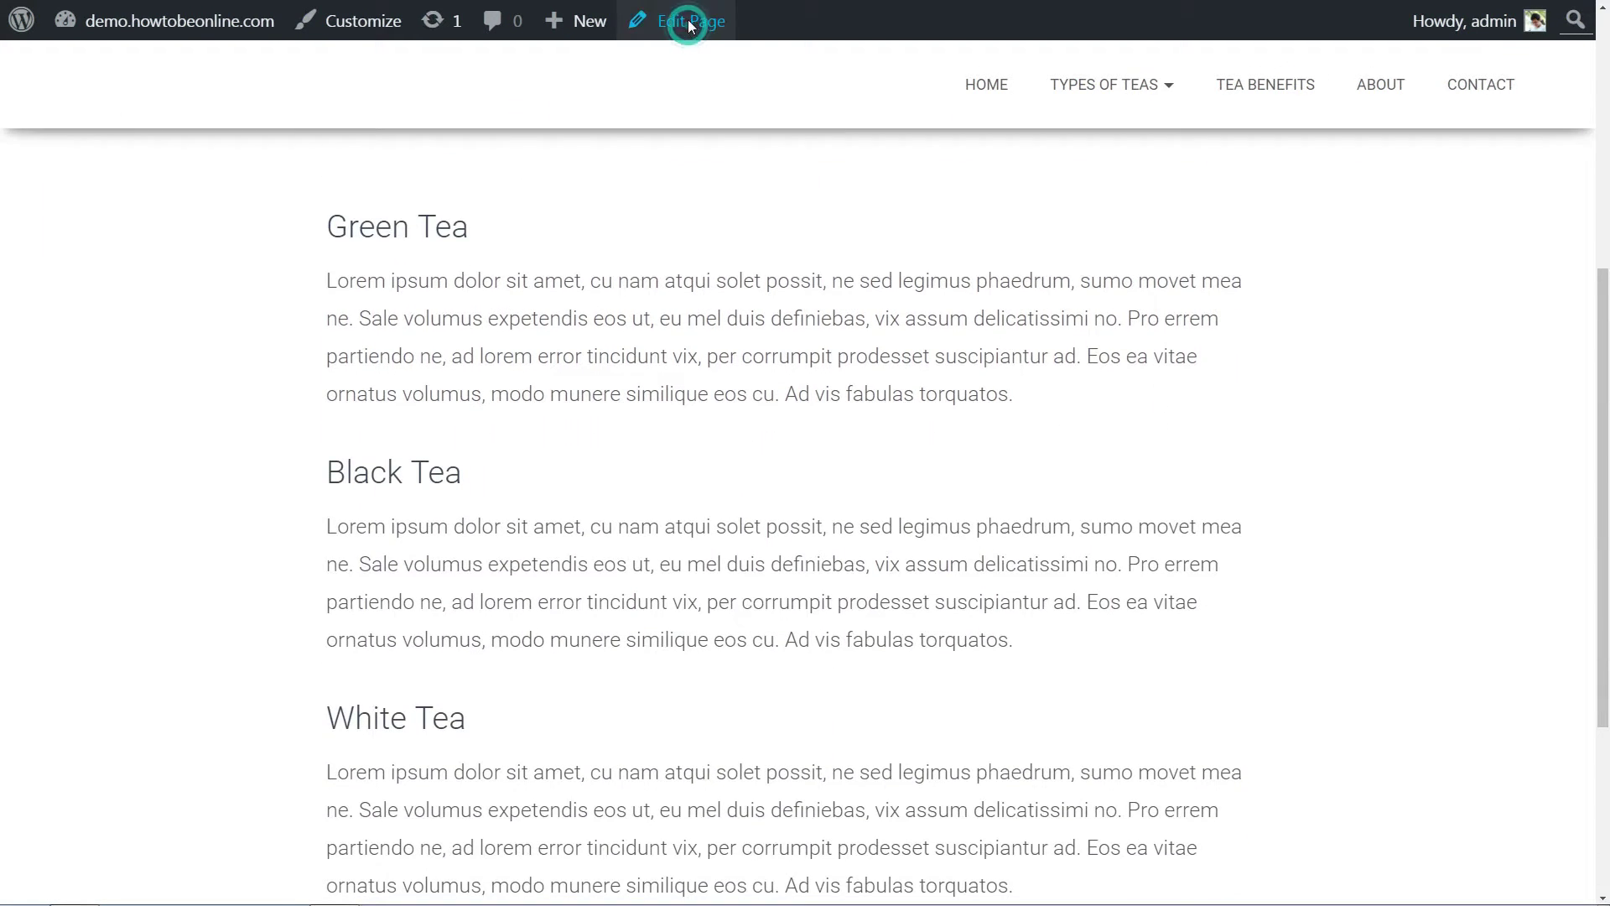
scroll(742, 484, "down", 4)
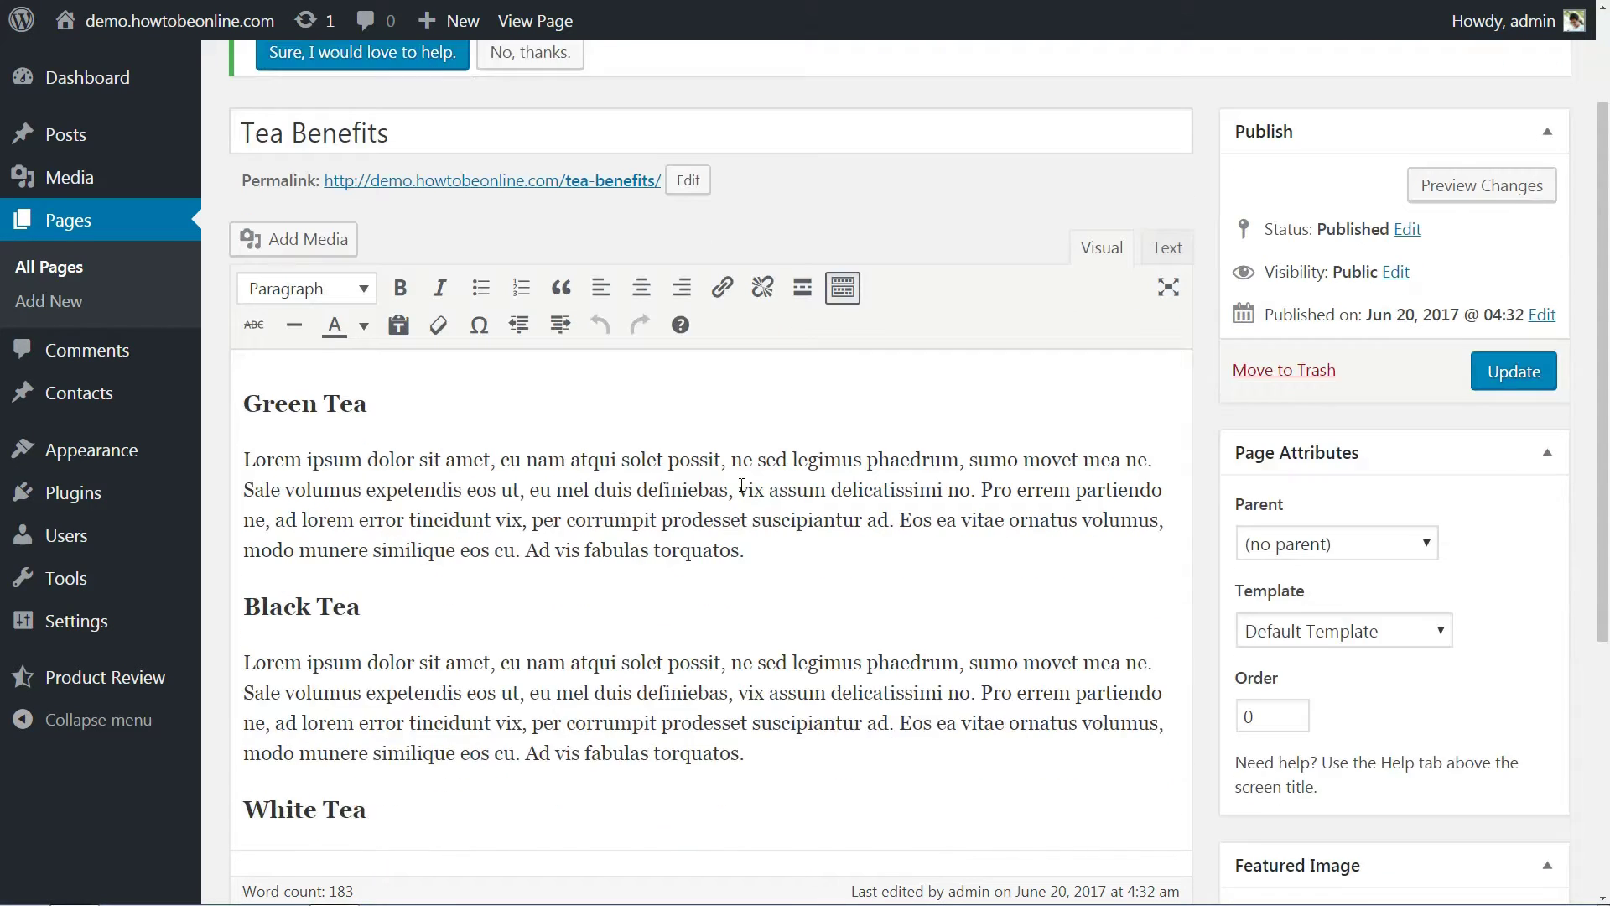
triple_click(391, 216)
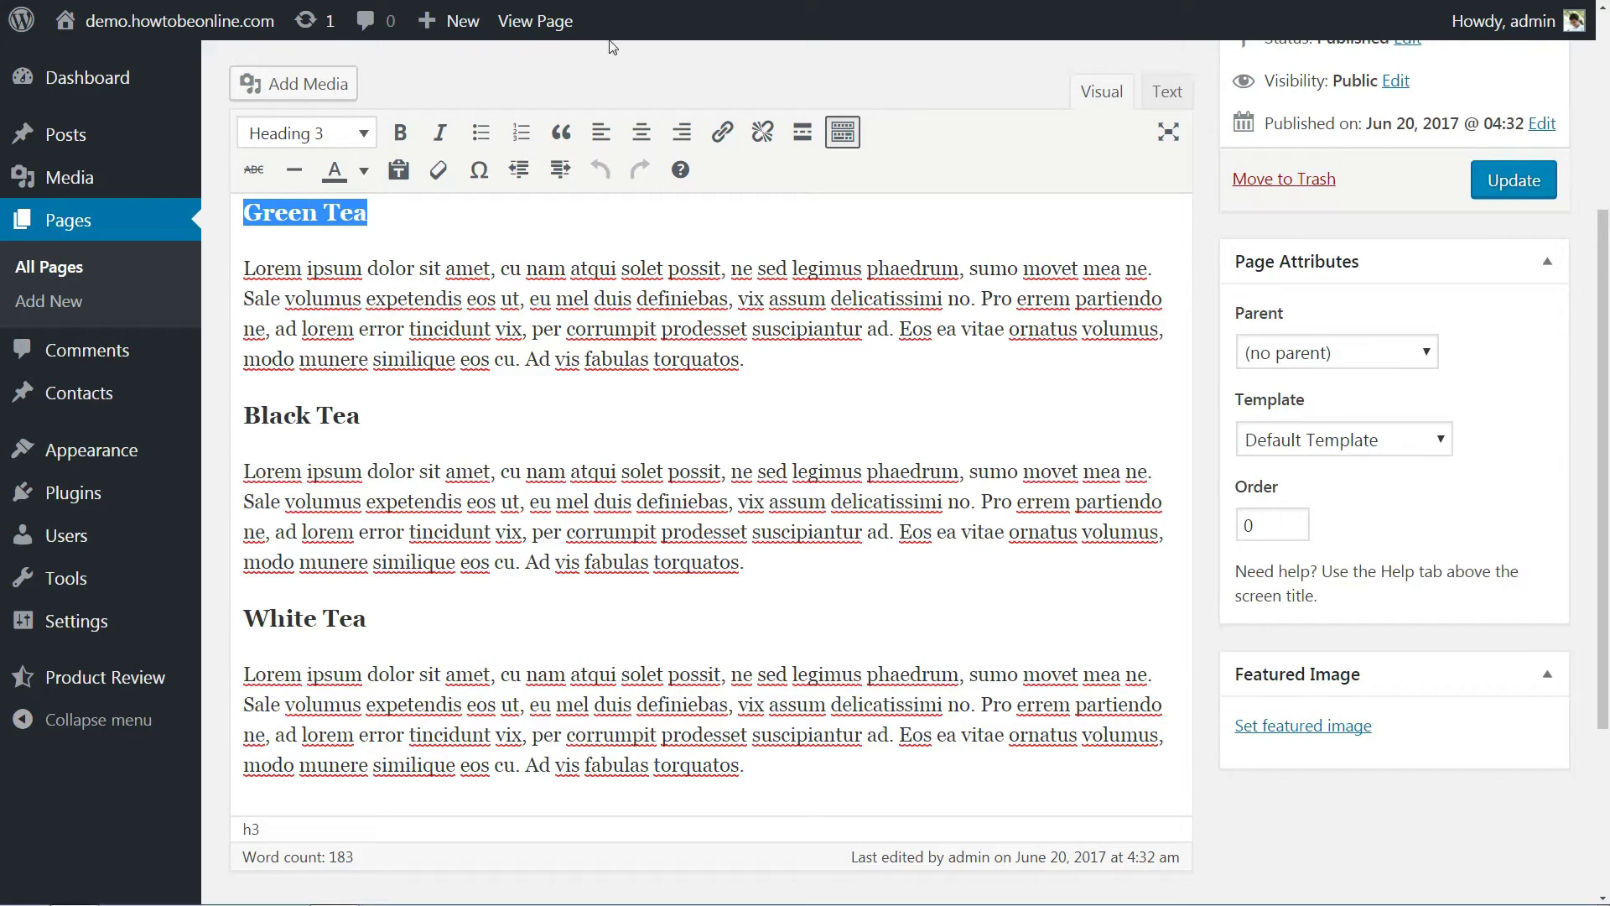
left_click(722, 131)
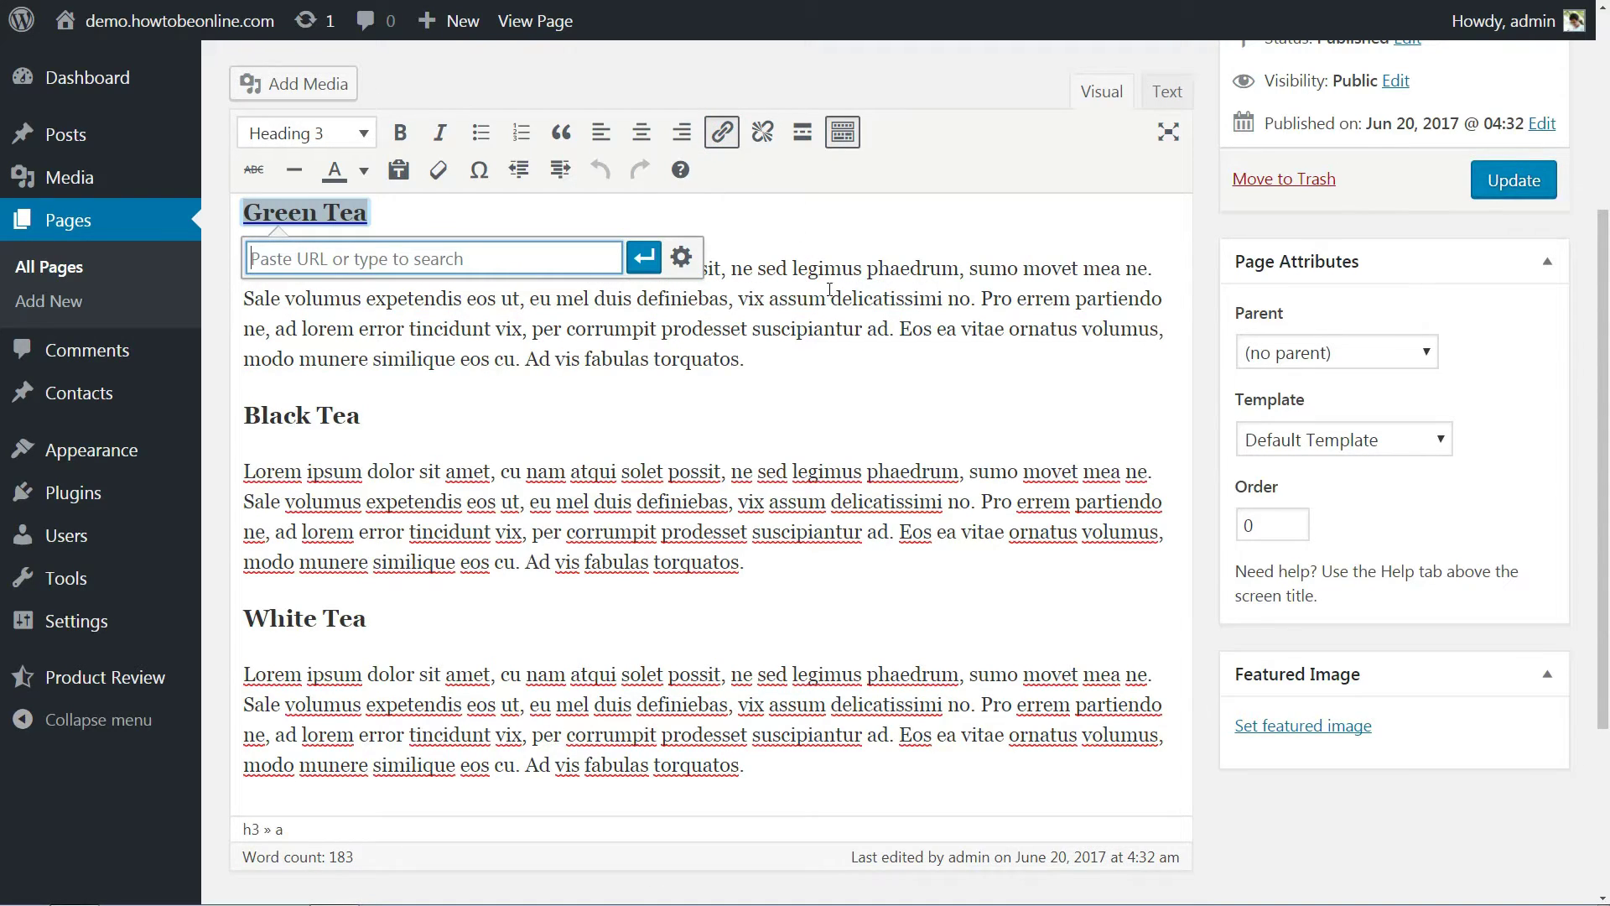
type("http://")
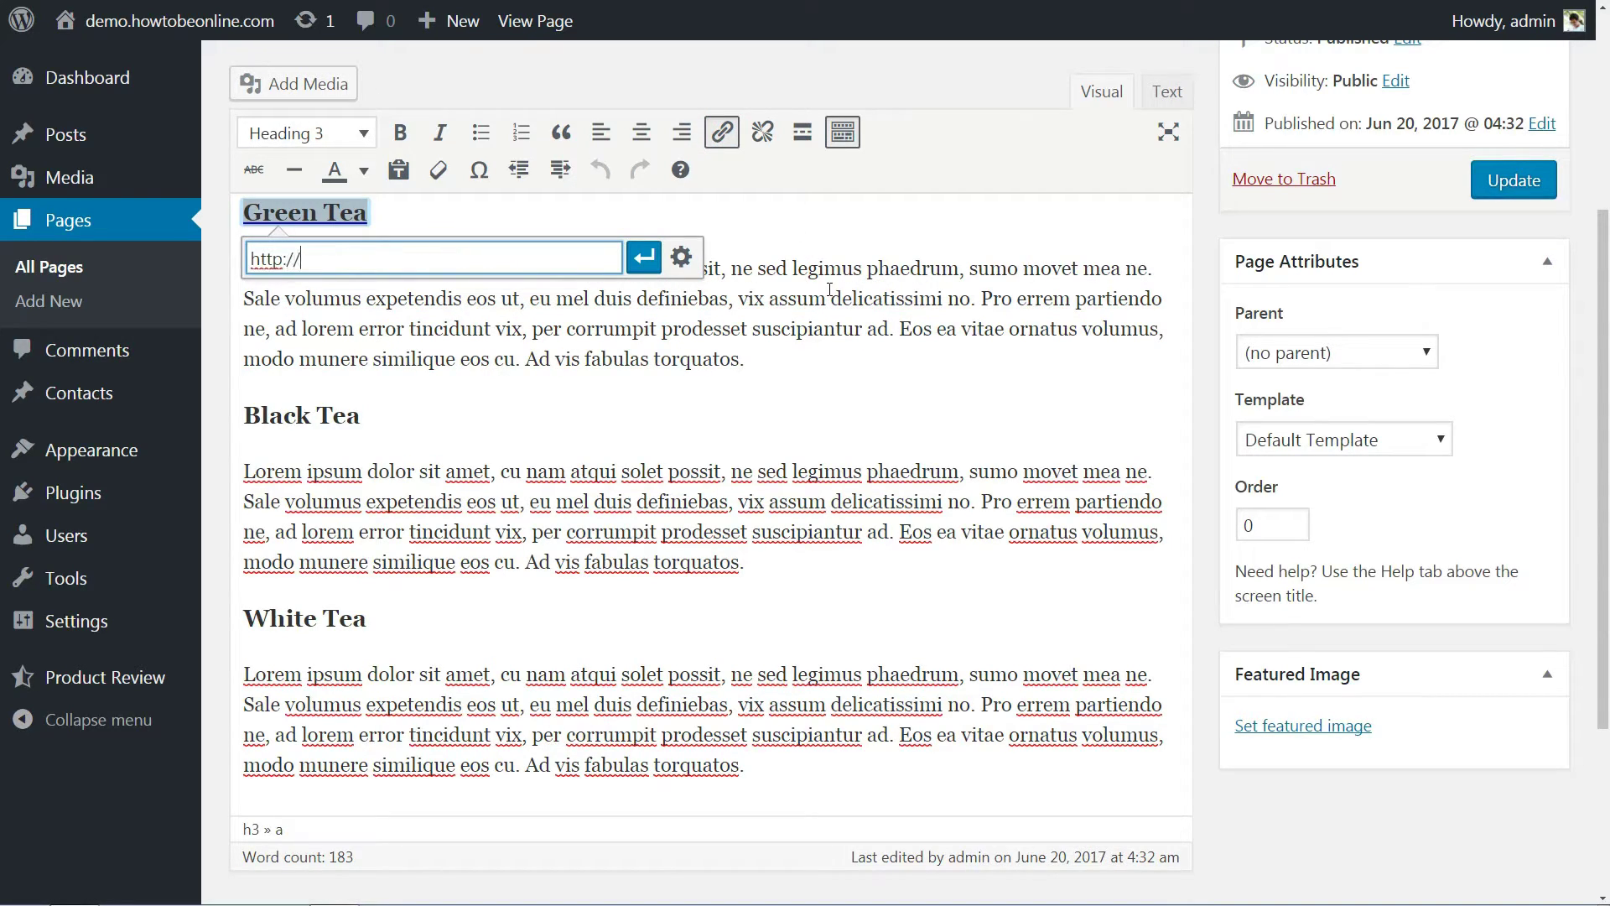
type("myteasite.com/")
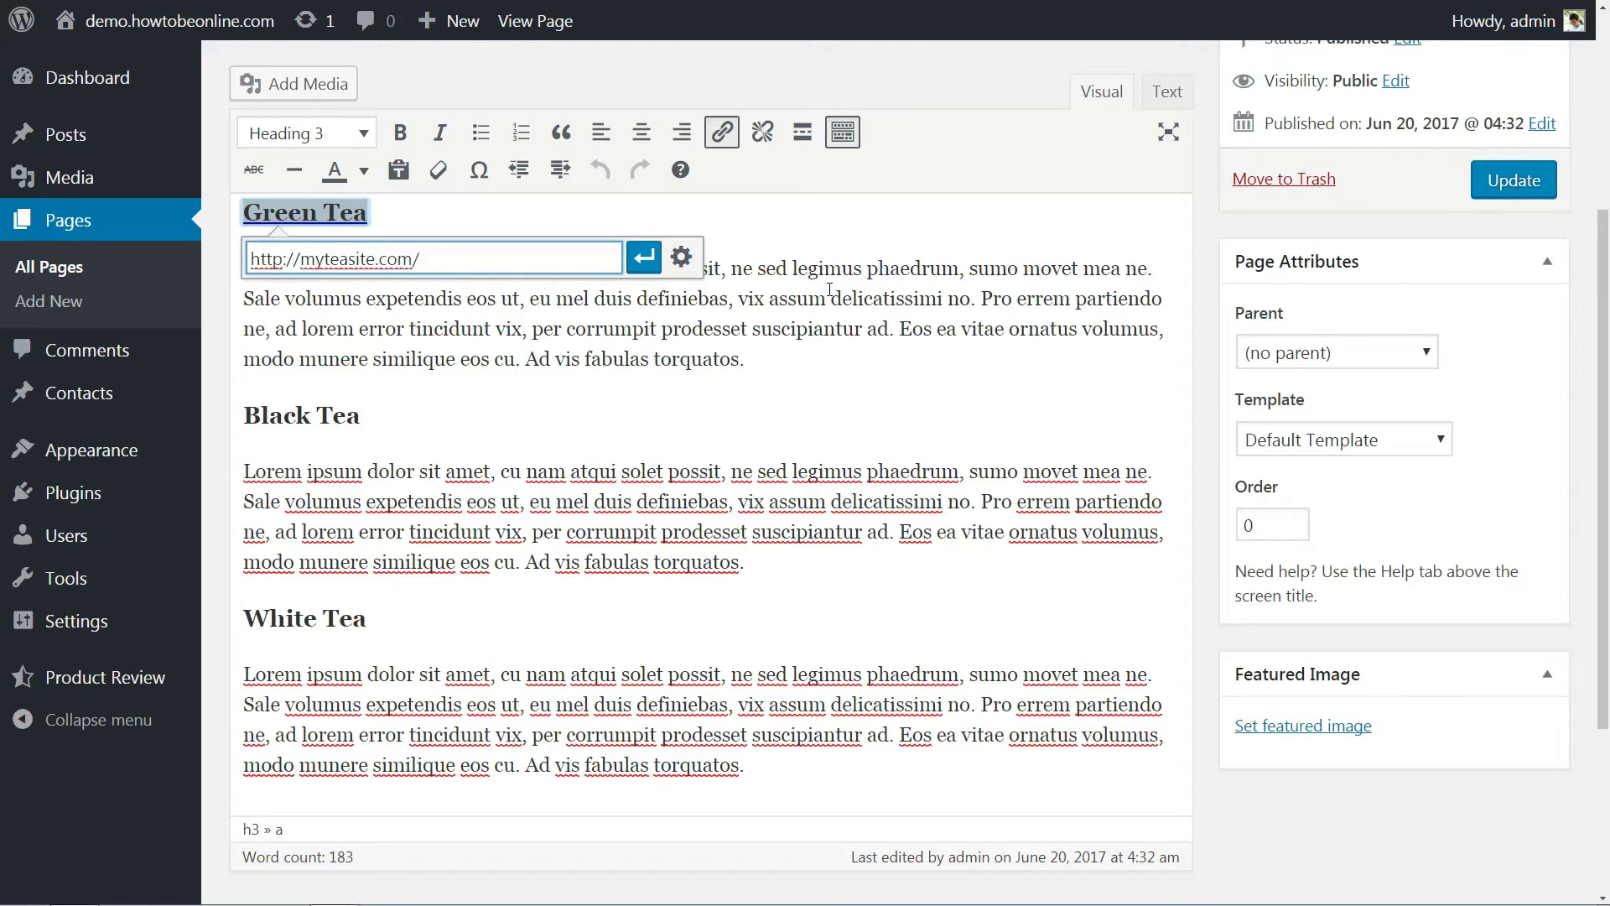
type("green-tea")
left_click(644, 257)
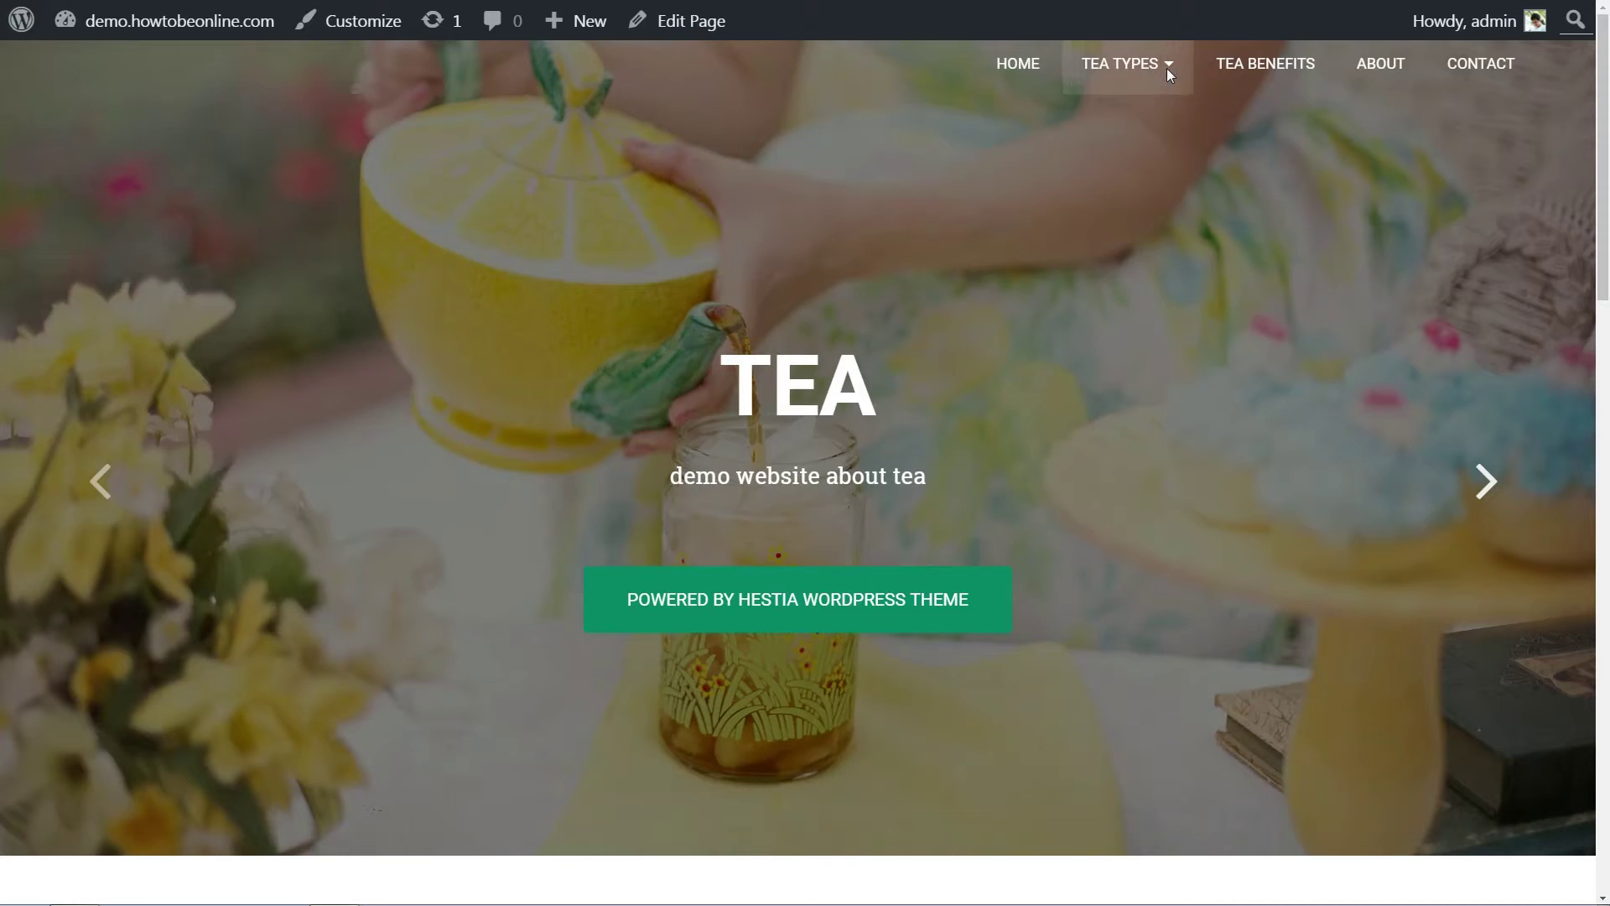
View the live Tea Benefits page and confirm the Green Tea and Black Tea headings are links
mouse_move(1170, 74)
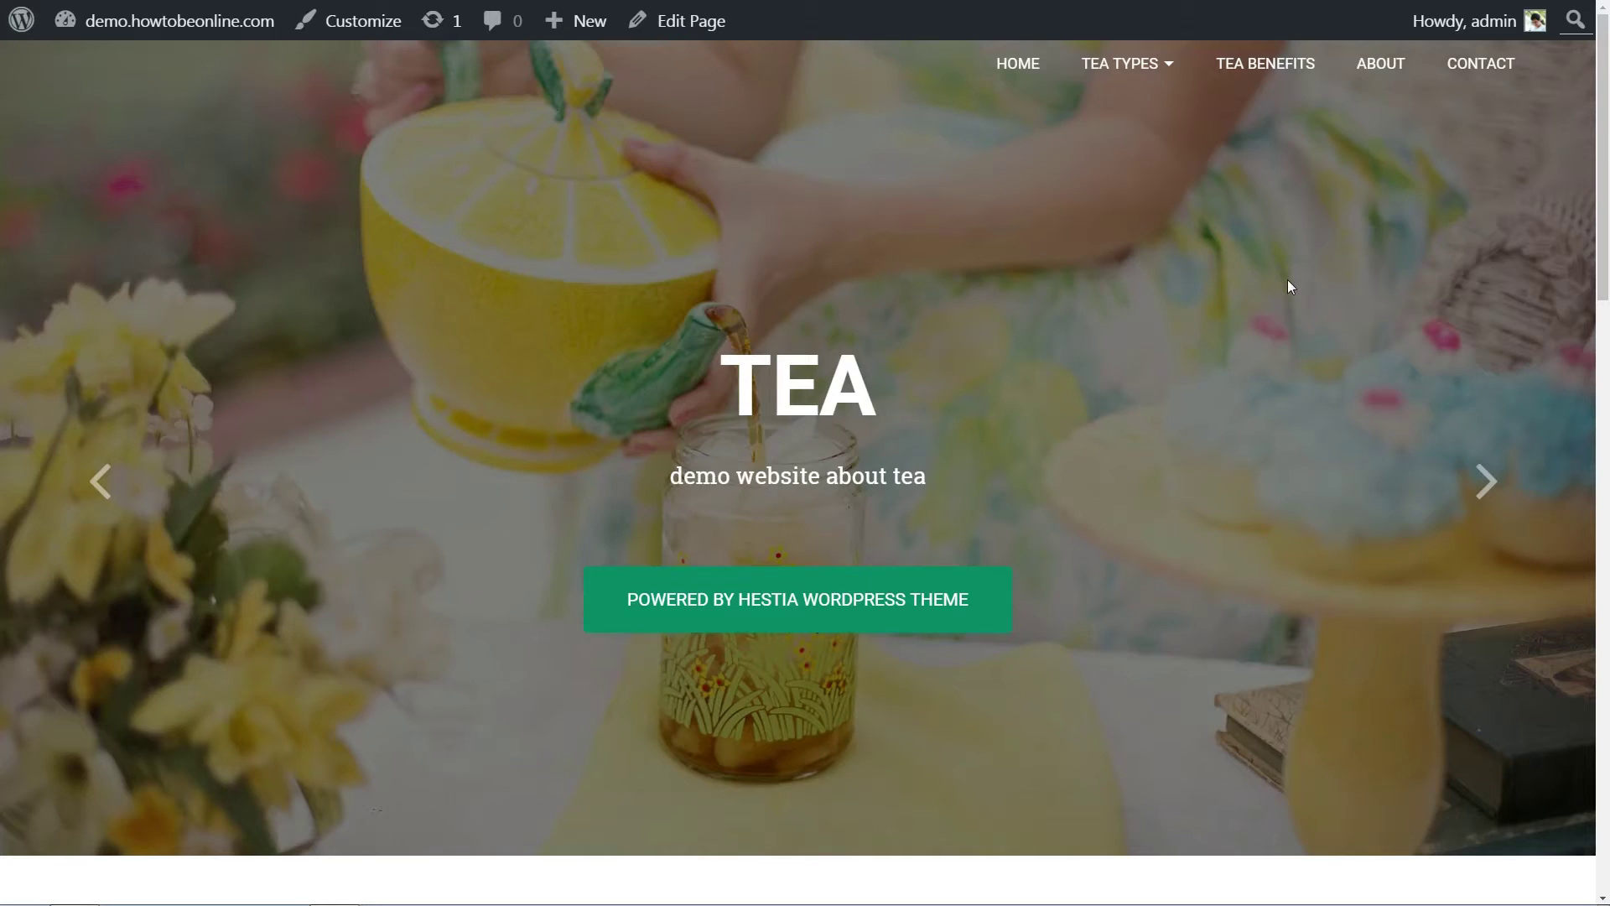
left_click(1272, 67)
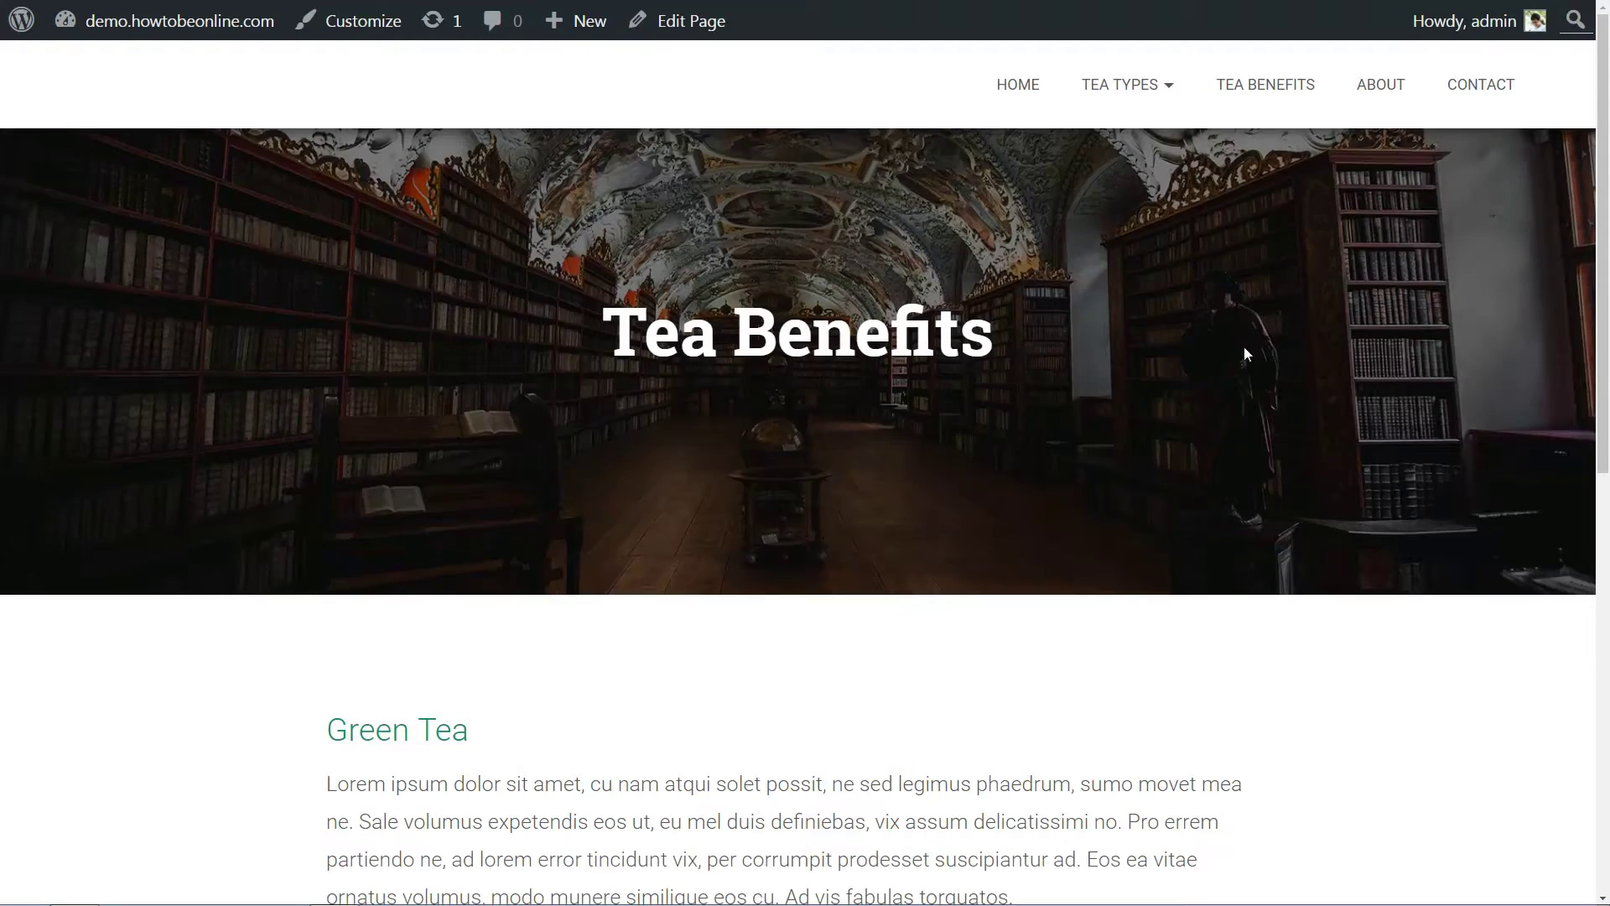
scroll(1241, 349, "down", 5)
scroll(1244, 354, "down", 2)
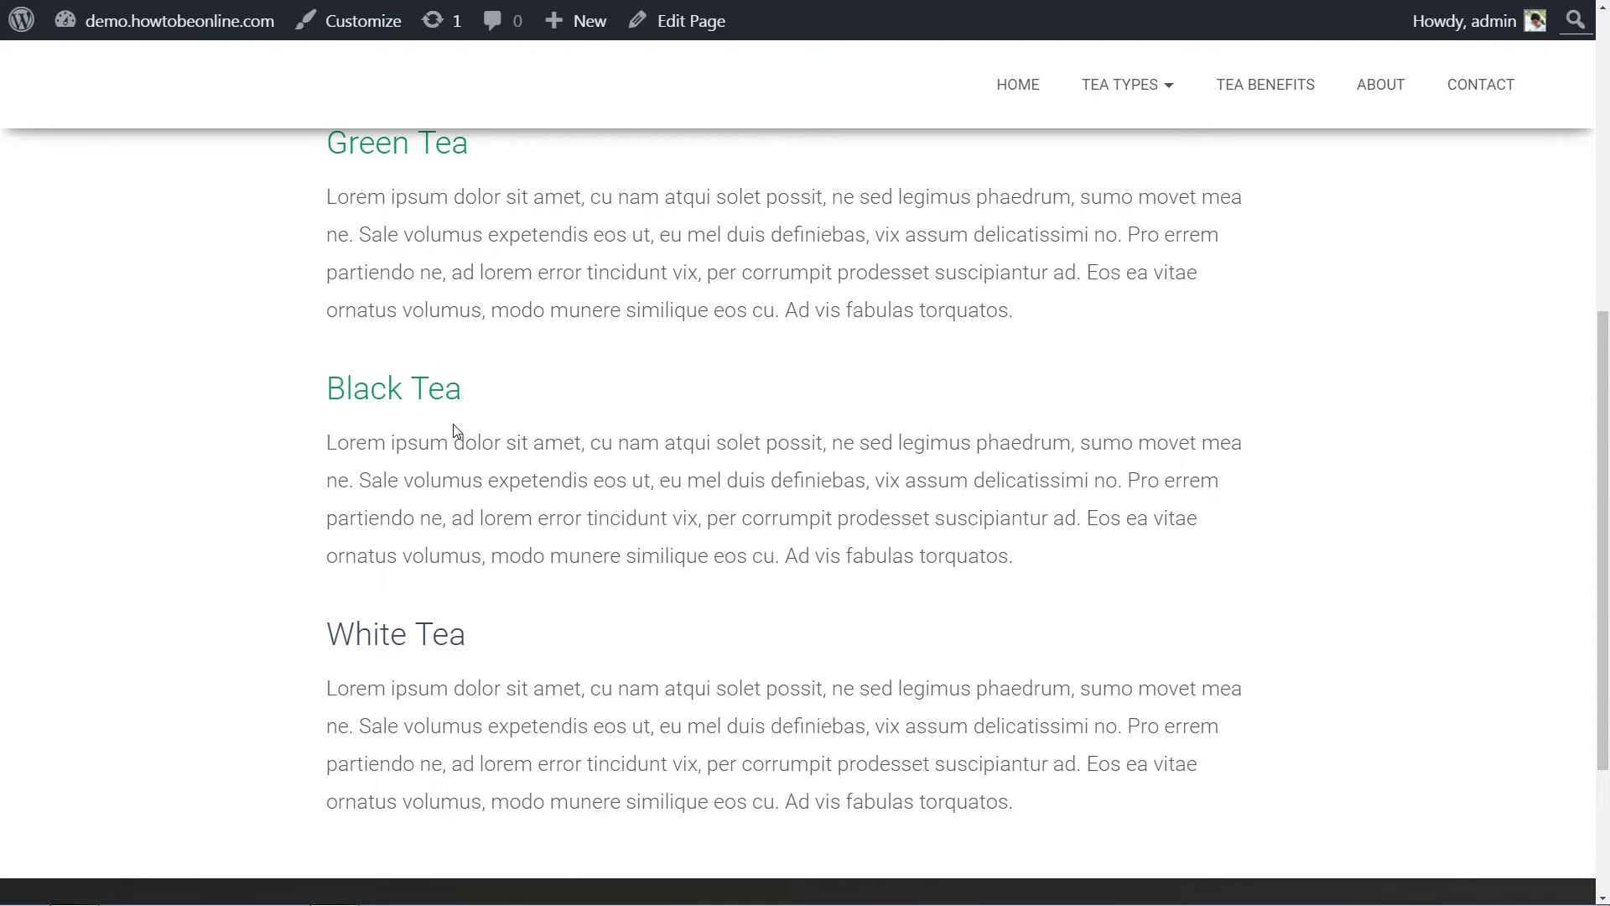
scroll(470, 436, "up", 1)
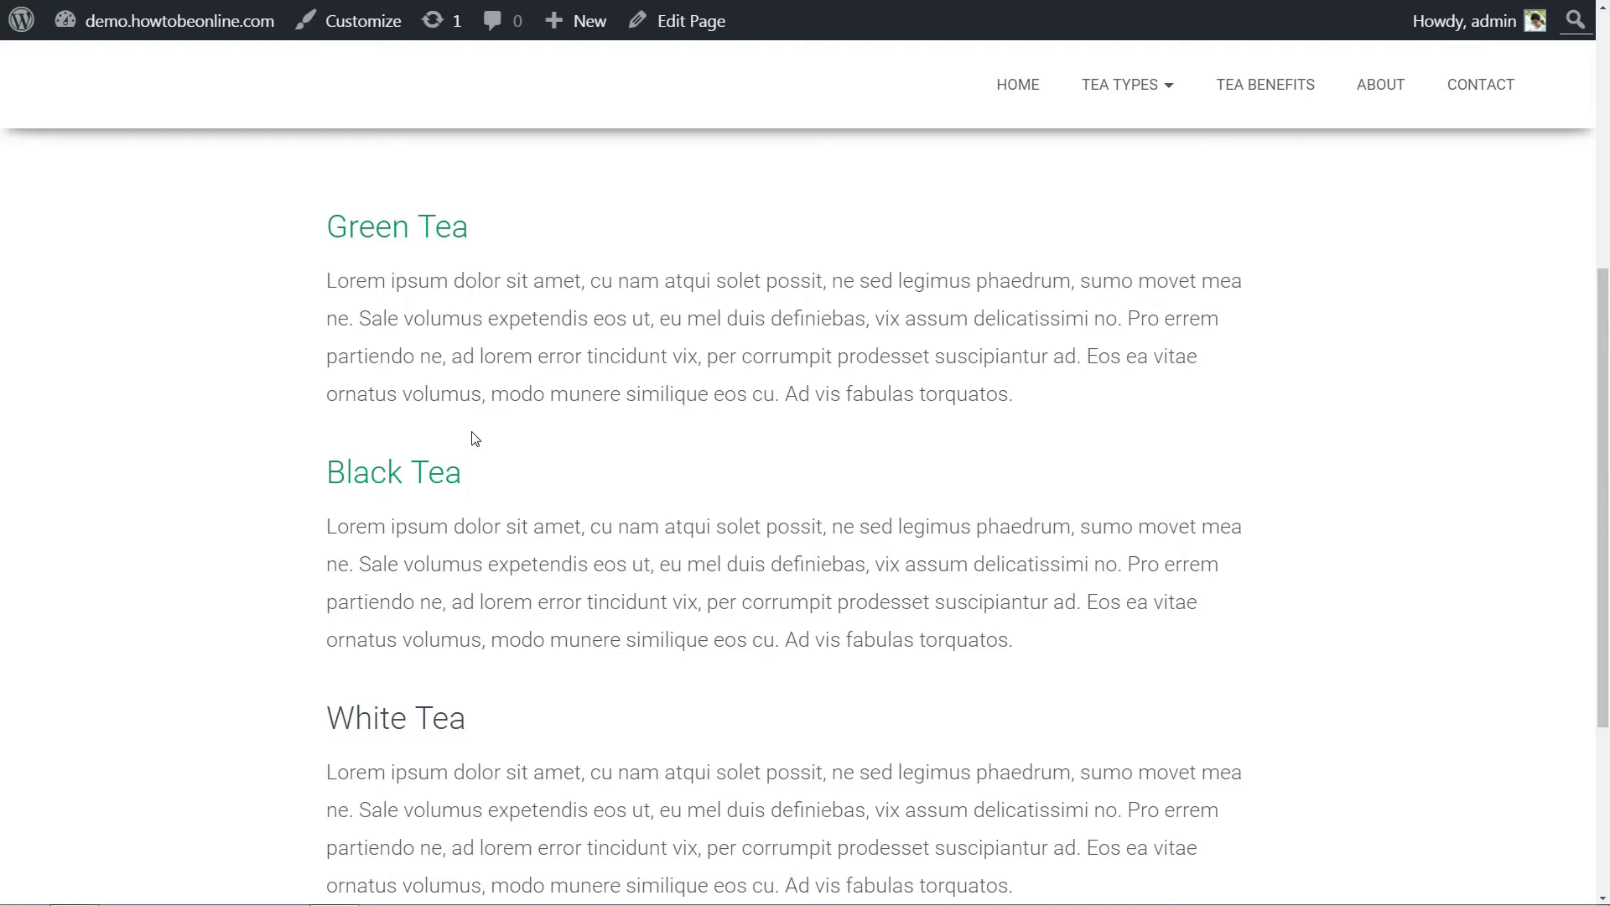
scroll(475, 438, "up", 6)
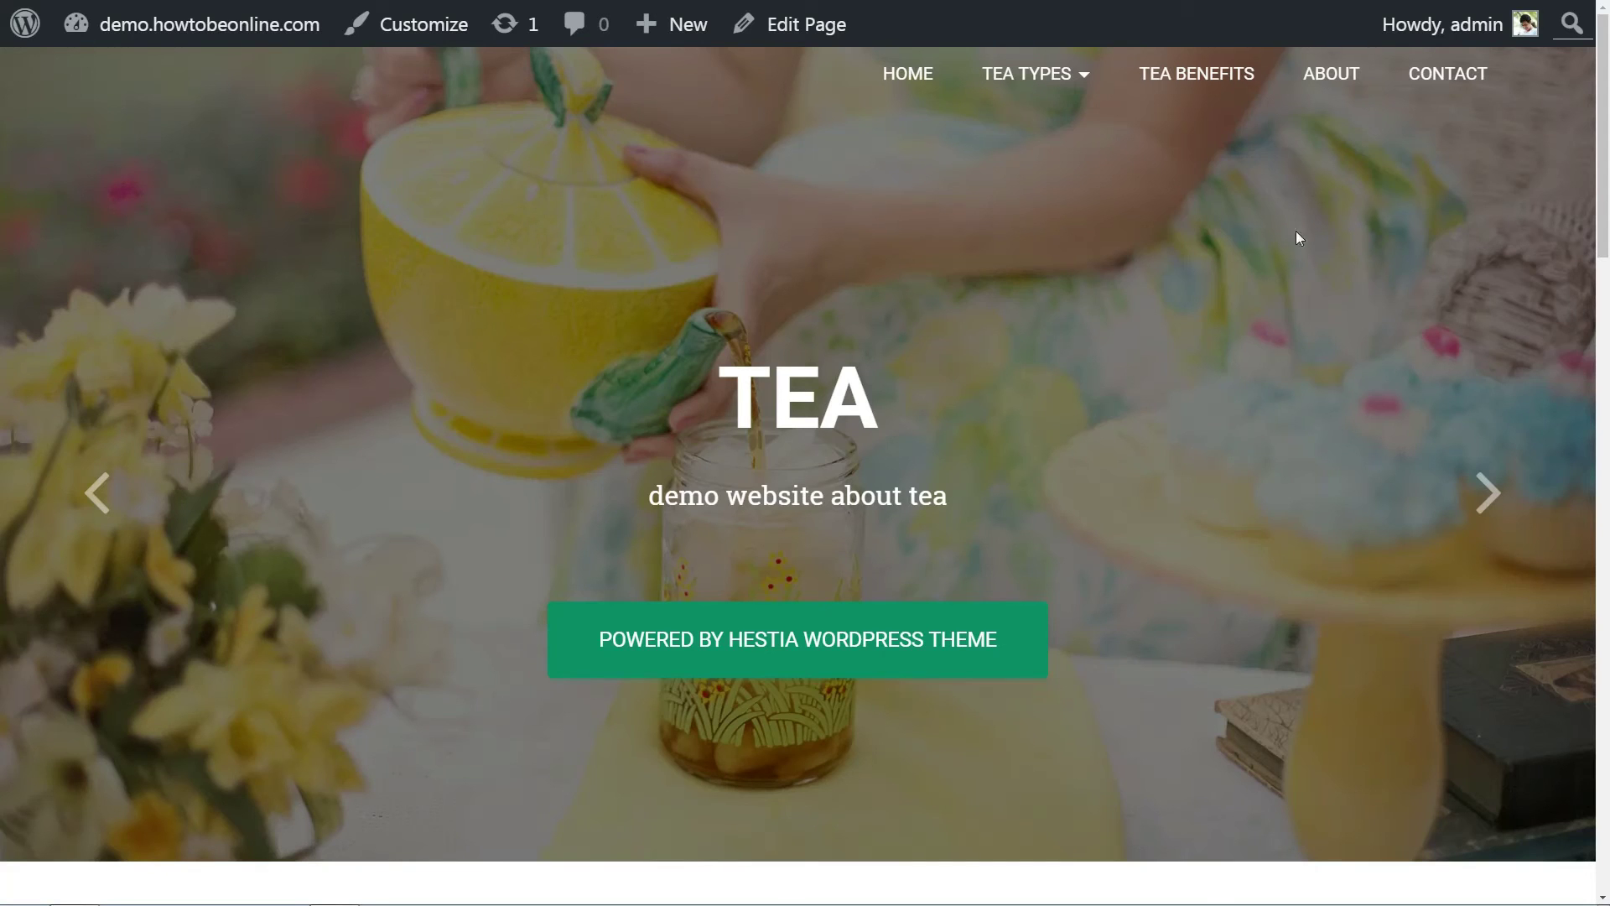
Go to the Tea Types page and scroll down to its Green Tea and Black Tea sections
left_click(1062, 101)
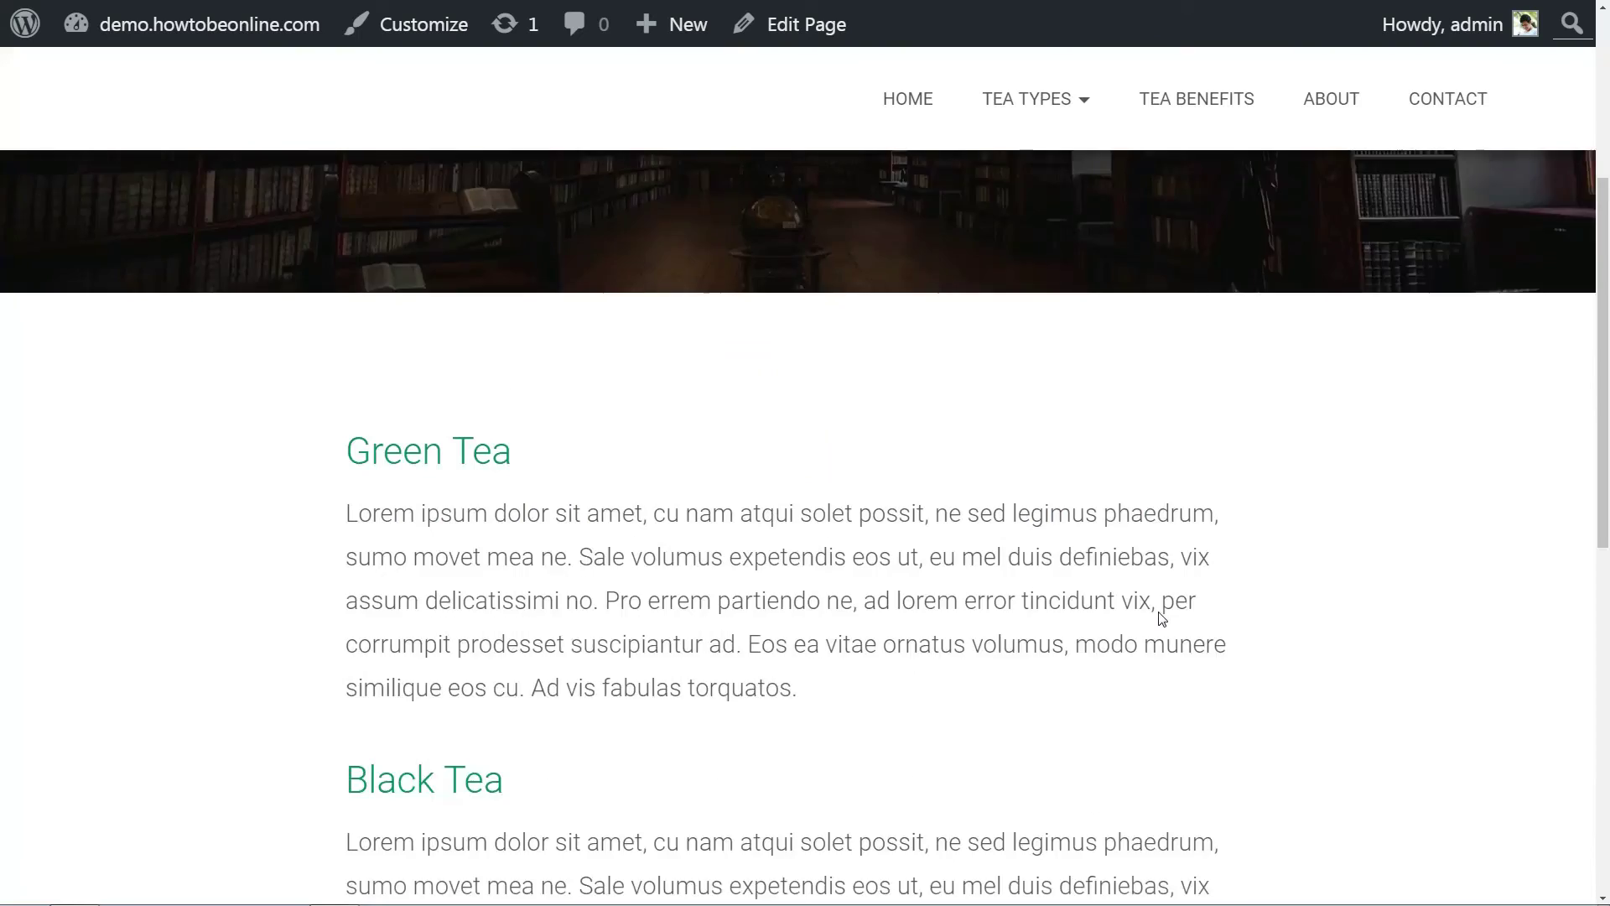
scroll(1157, 611, "down", 2)
mouse_move(698, 26)
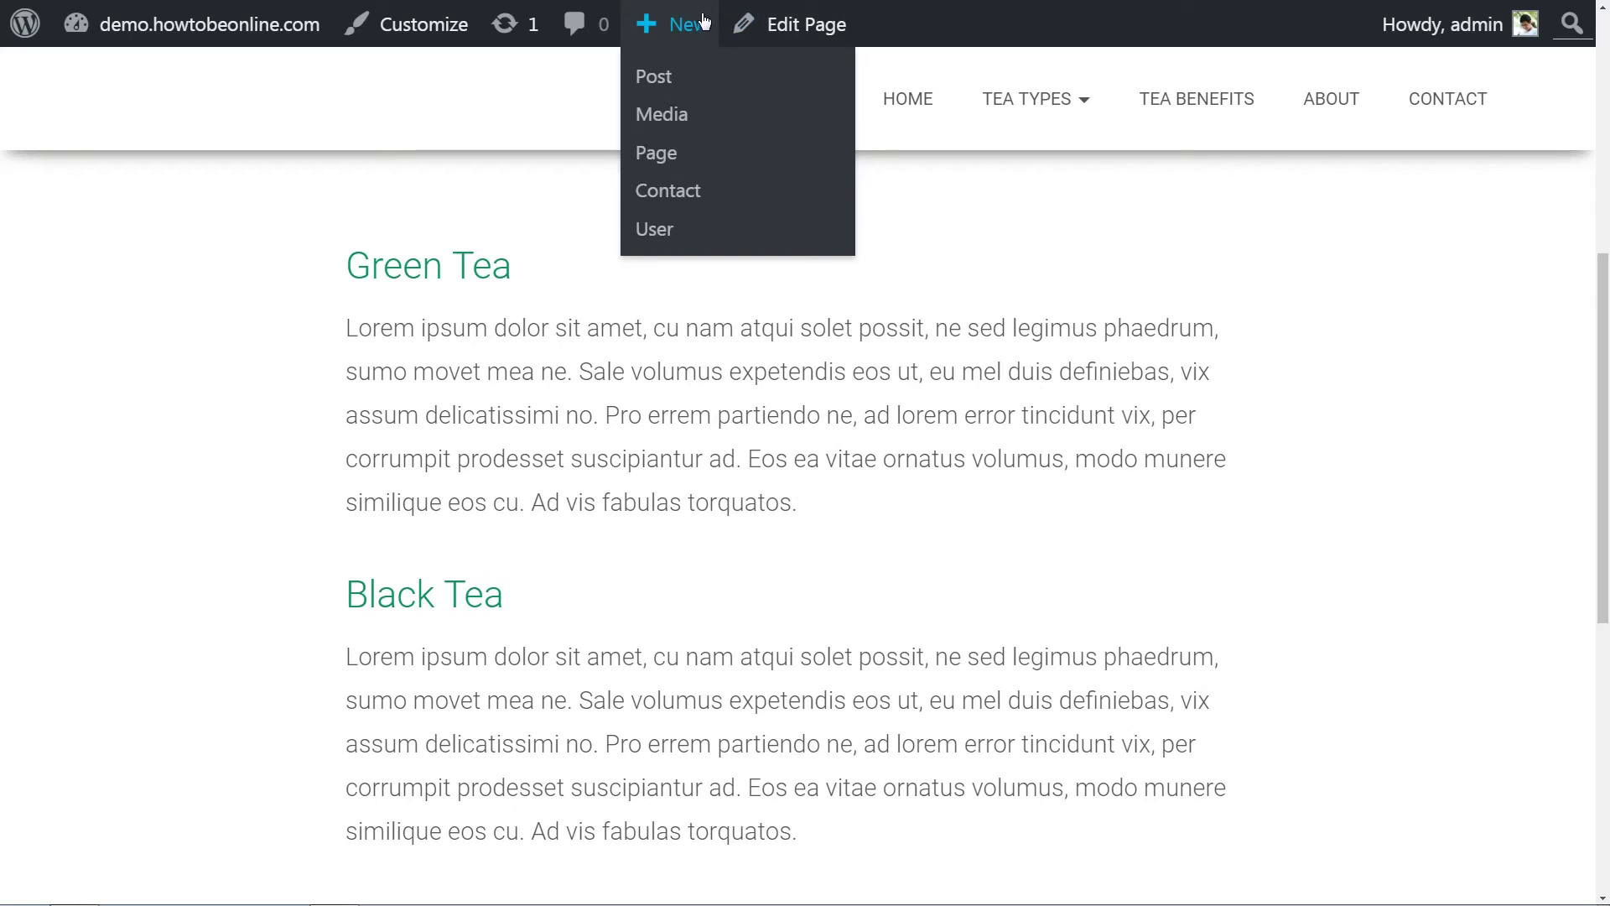
Draft a new page 'More tea types' with the body line 'Link to Green Tea', and start linking it
left_click(655, 155)
type("Mo")
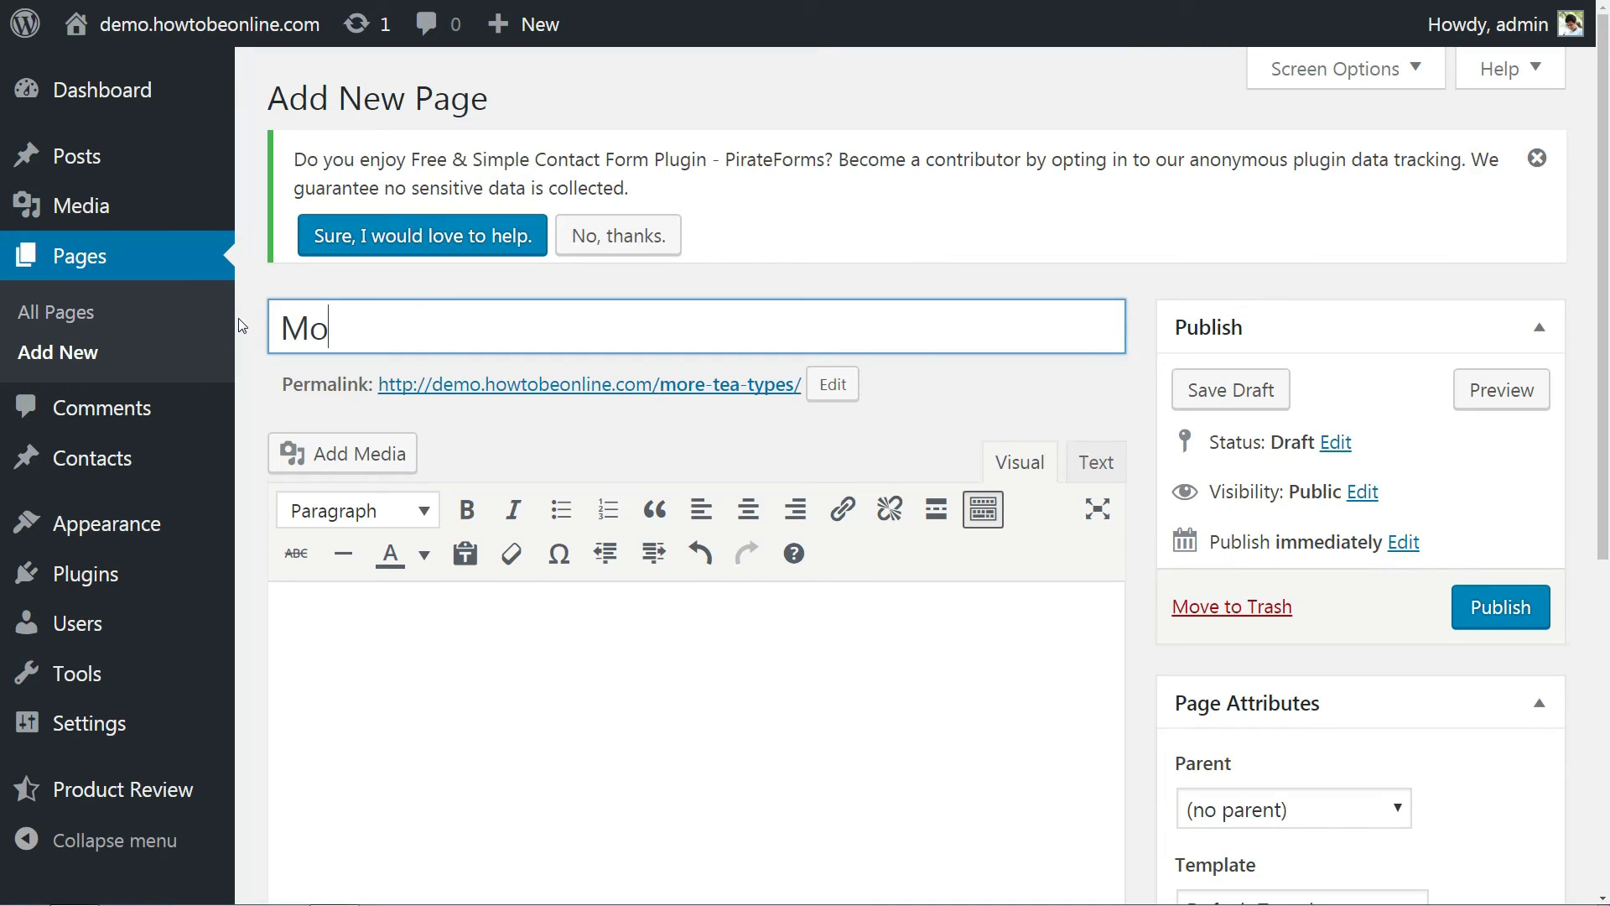
type("re tea types")
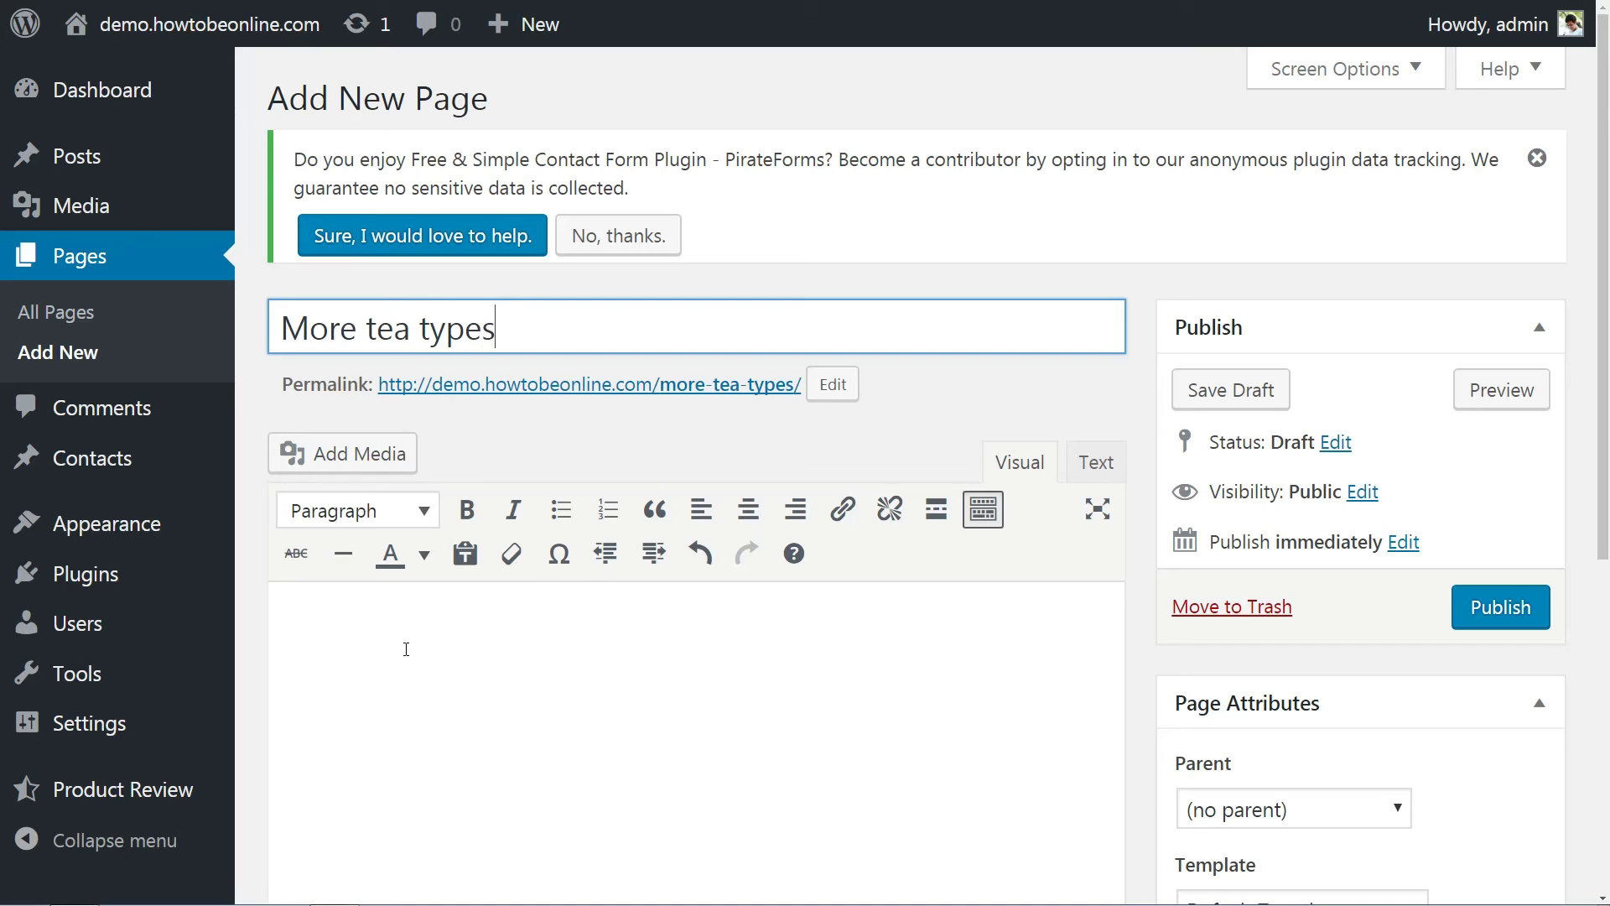
left_click(402, 641)
type("Link to ")
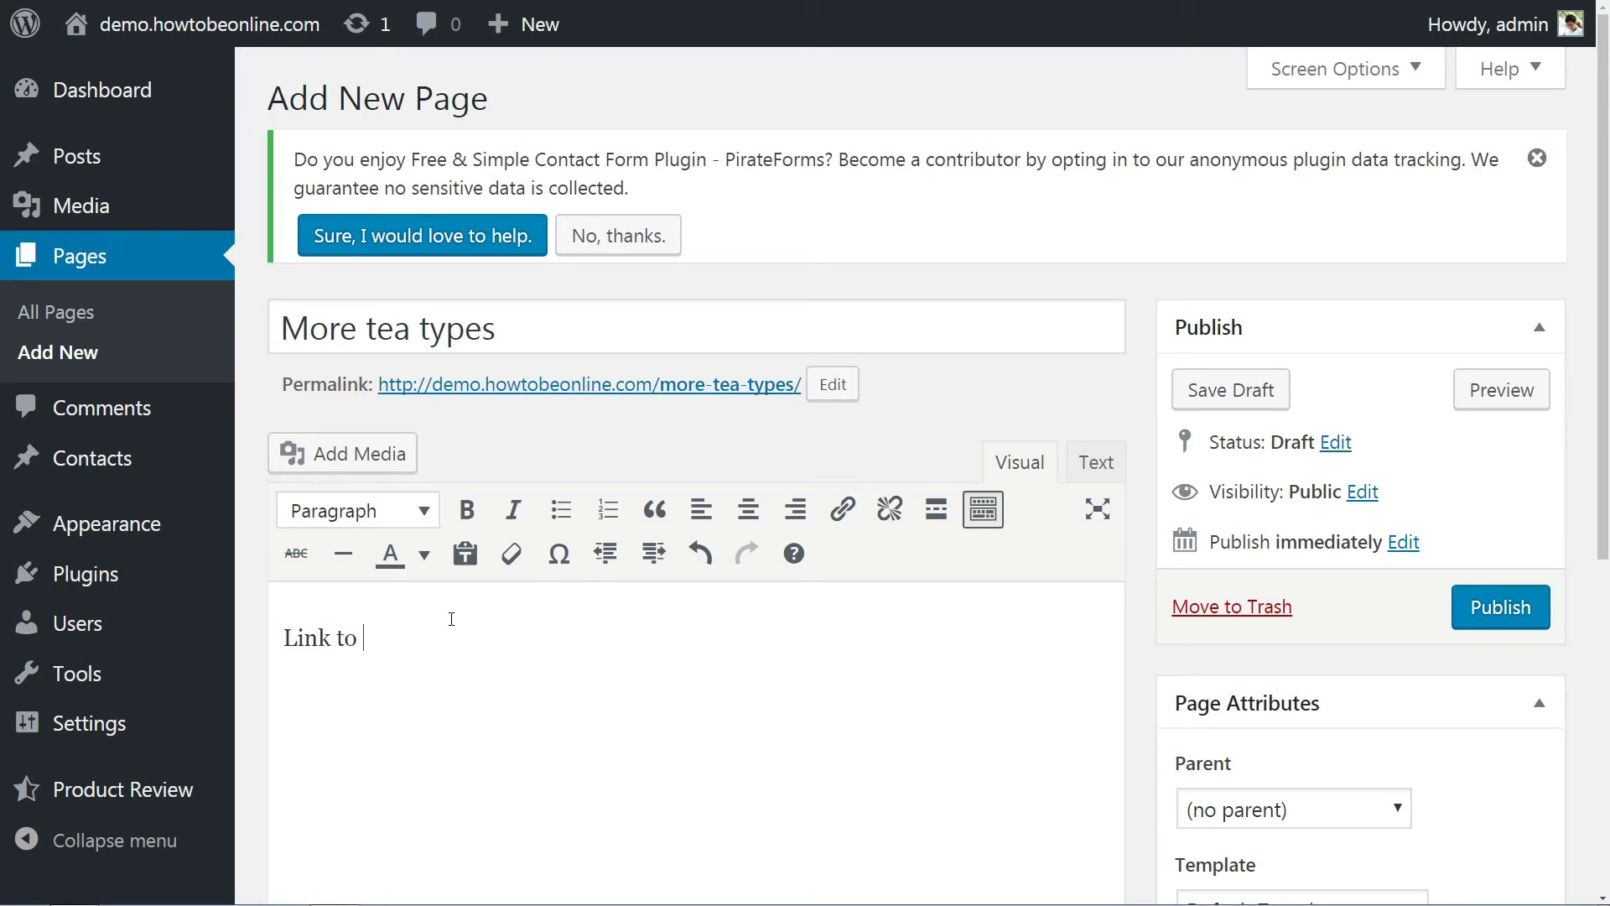
type("Green Tea")
triple_click(520, 640)
left_click(841, 511)
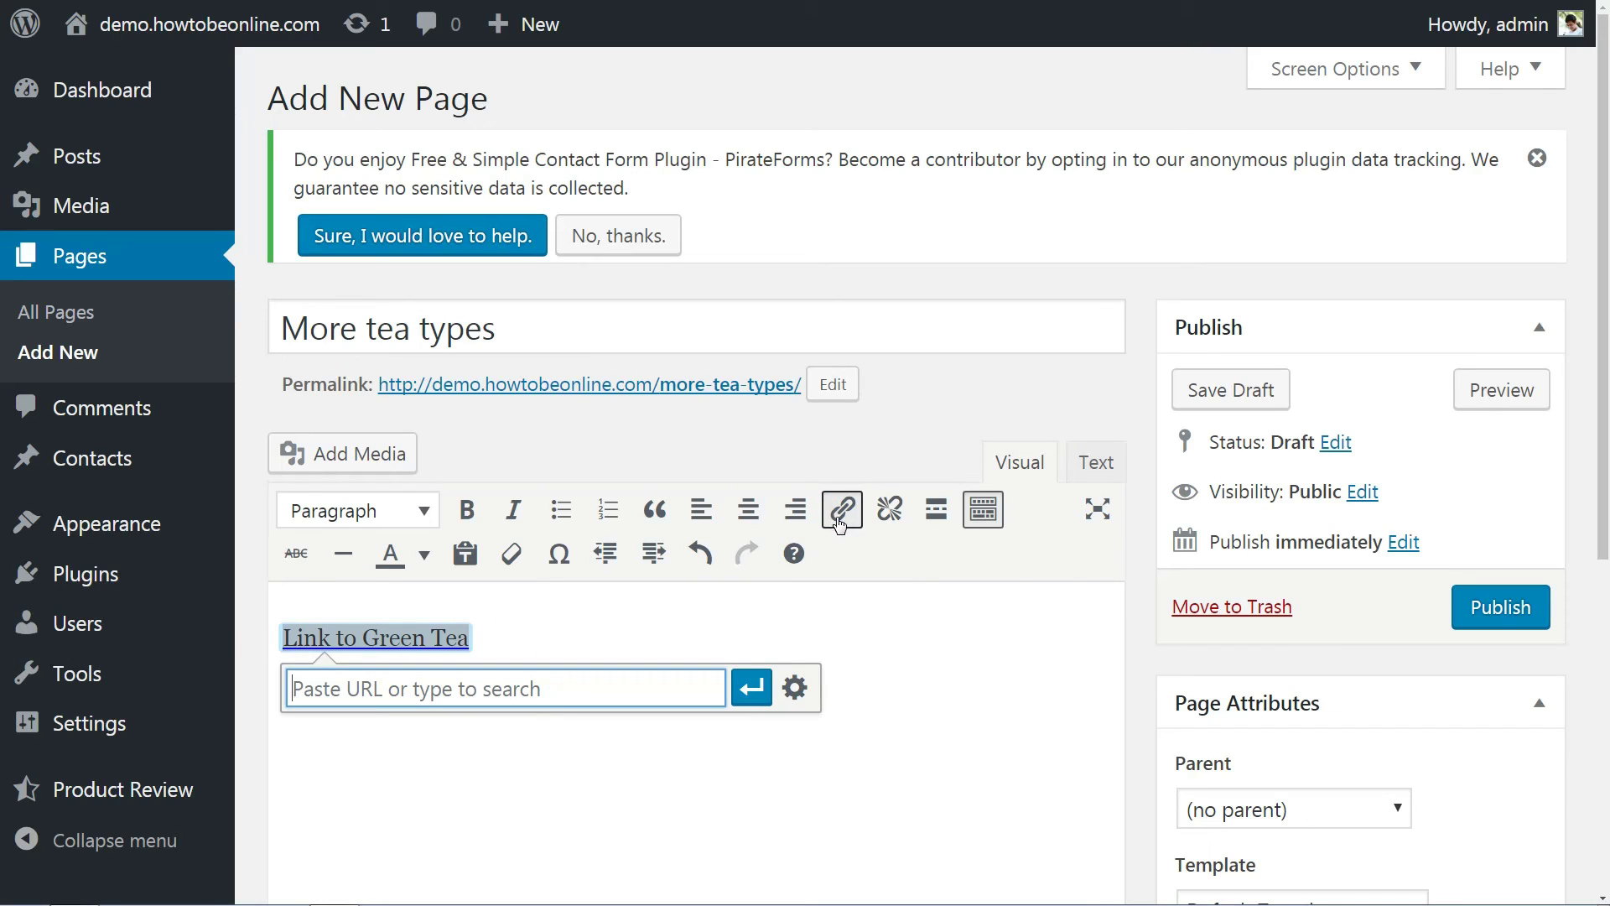